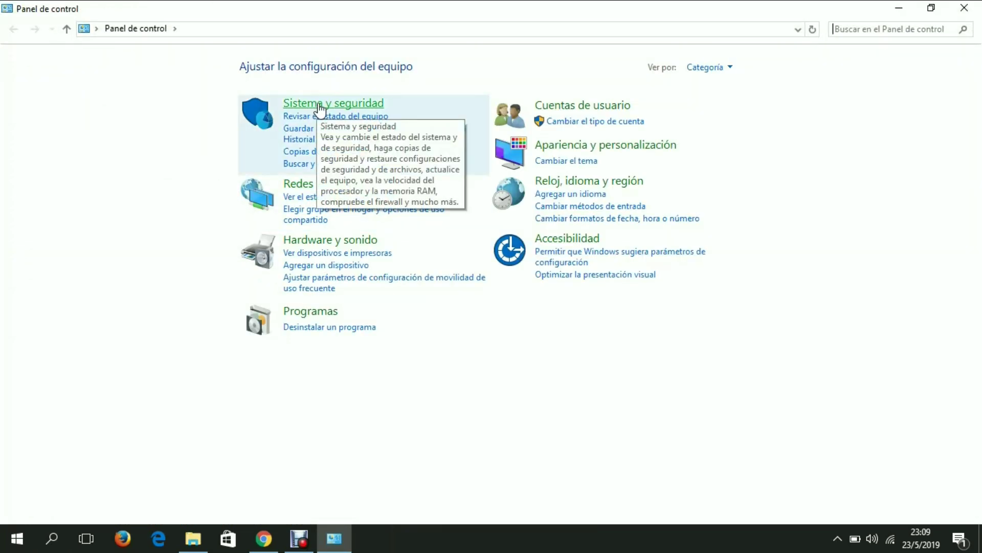
# - Confirm in Control Panel's System page that this is 64-bit Windows 10, then close it
pyautogui.click(320, 106)
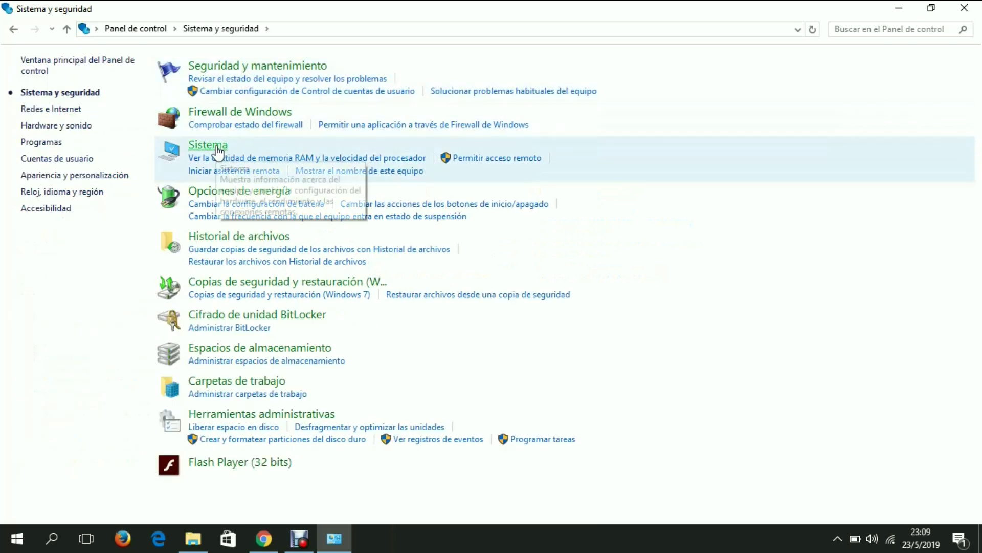
pyautogui.click(217, 146)
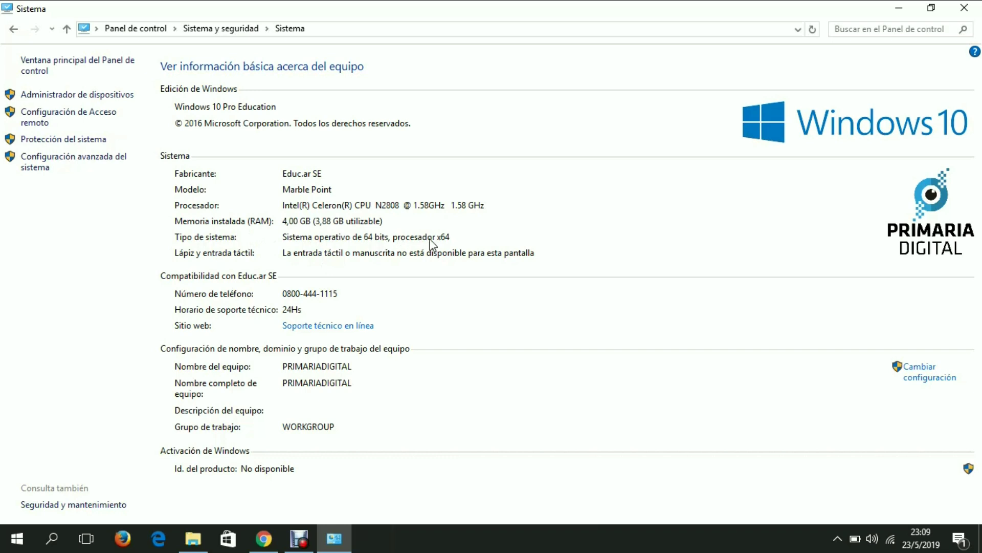
pyautogui.click(967, 11)
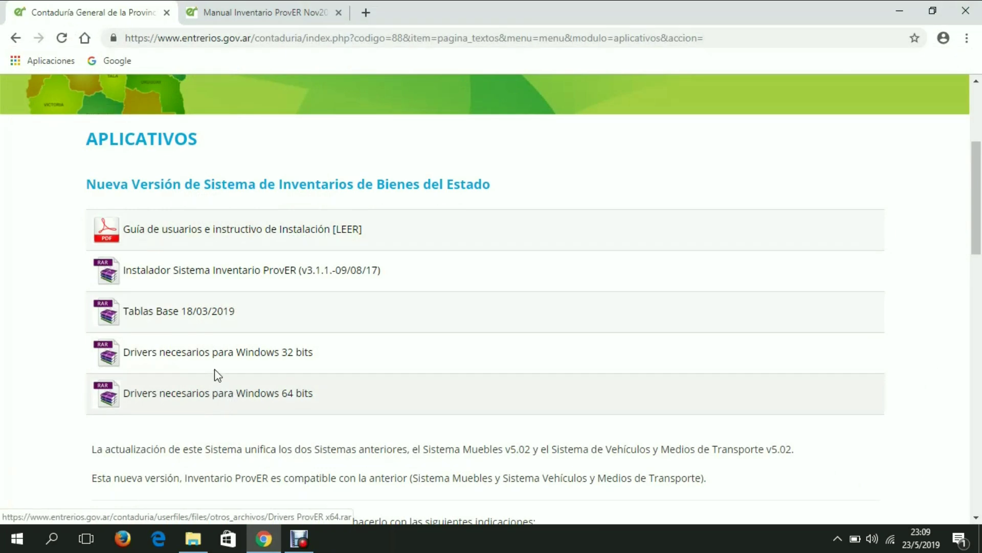
# - Extract Drivers ProvER x64.rar into Descargas and open the extracted Drivers ProvER x64 folder
pyautogui.click(197, 546)
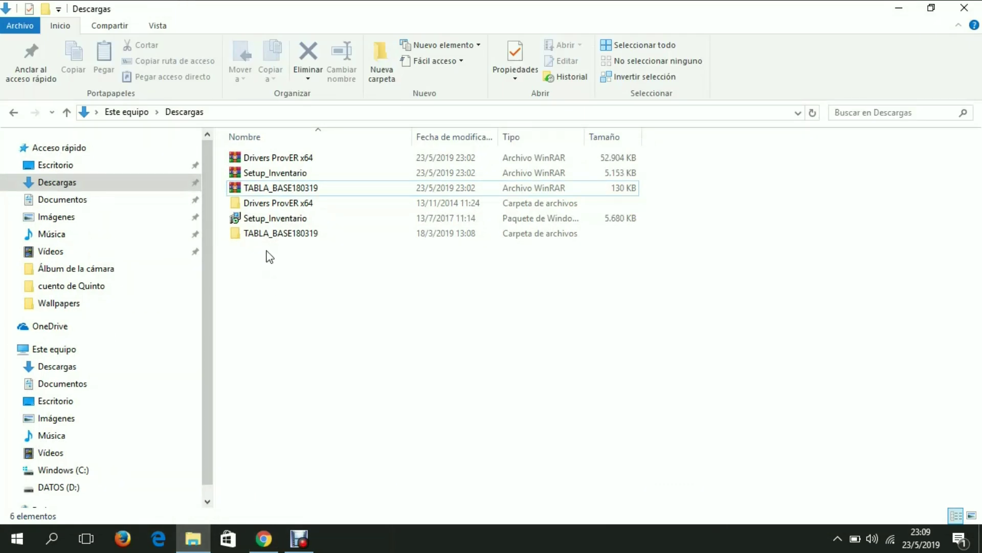
pyautogui.click(262, 159)
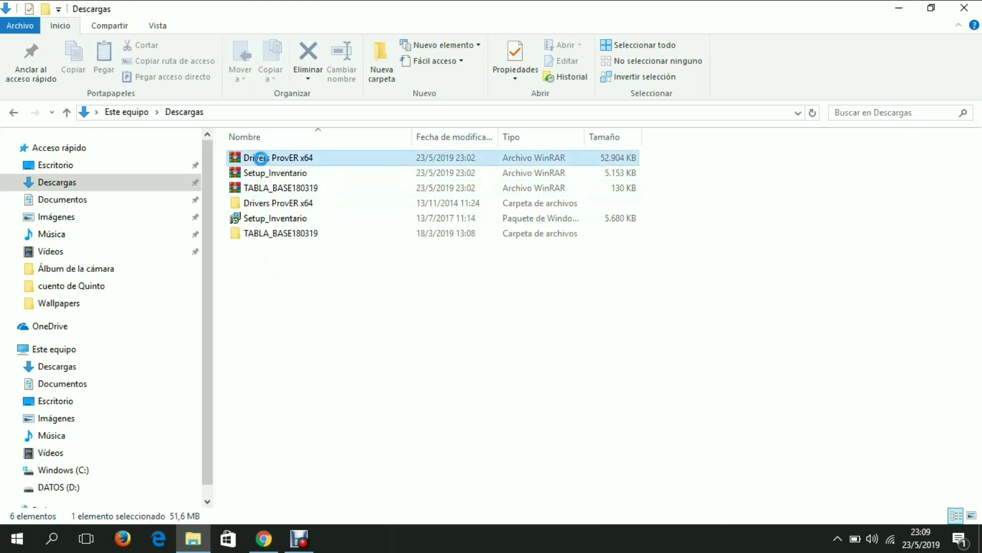
pyautogui.rightClick(261, 158)
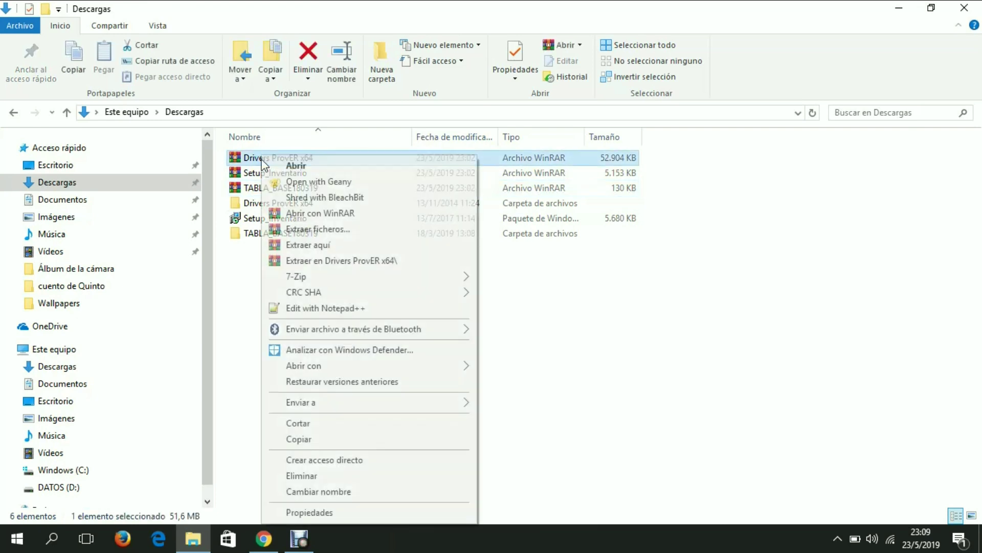
pyautogui.click(319, 250)
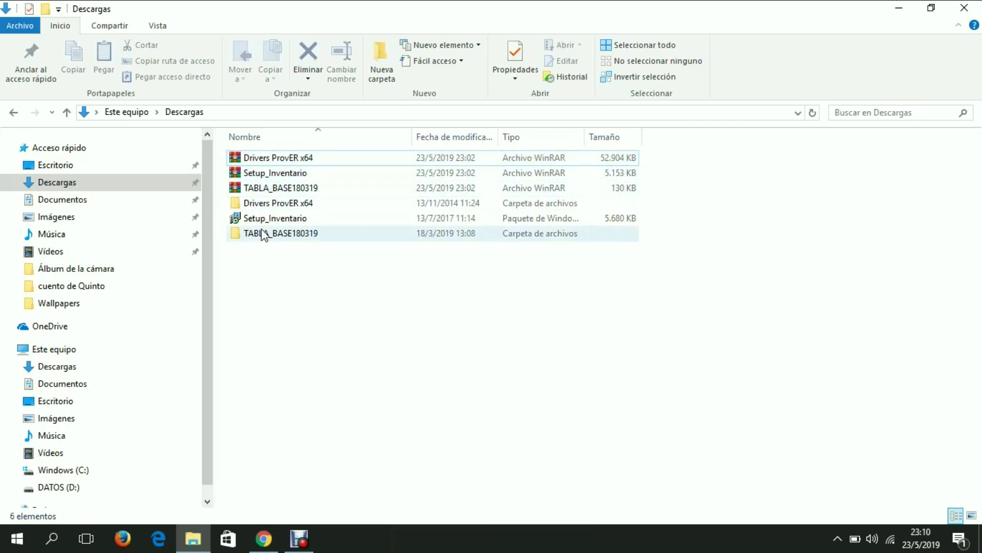
pyautogui.doubleClick(277, 203)
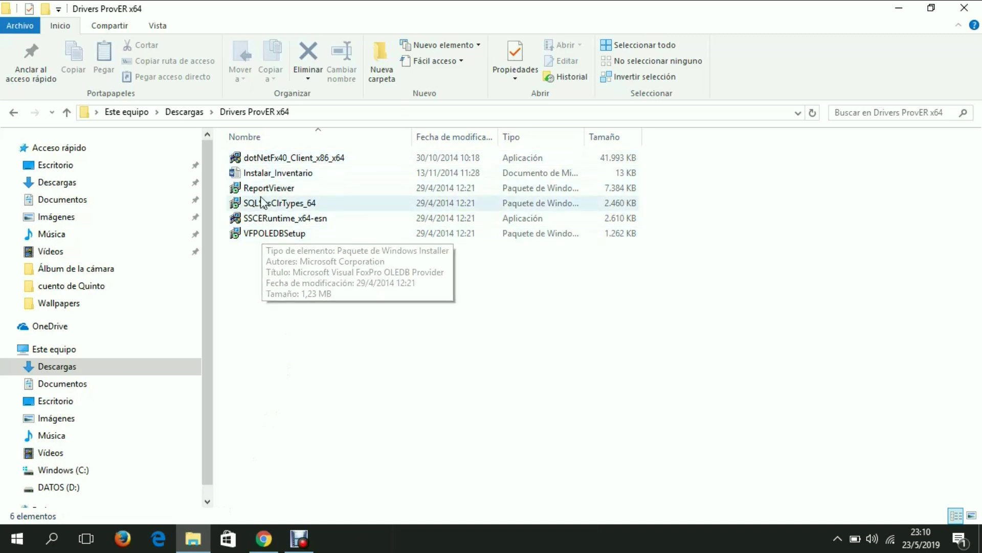
# - Run dotNetFx40_Client_x86_x64, see that .NET Framework 4 is already installed, and close setup
pyautogui.doubleClick(275, 160)
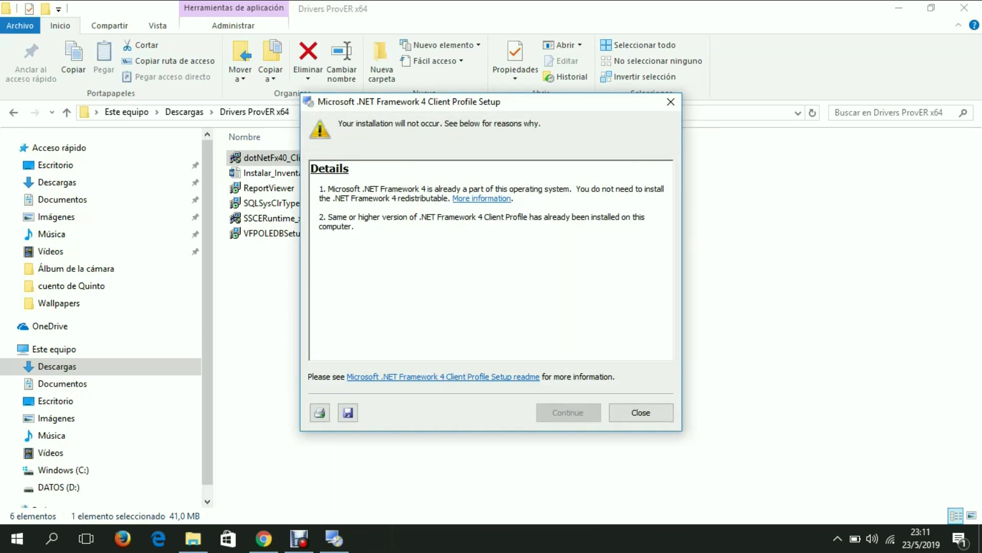
pyautogui.click(637, 416)
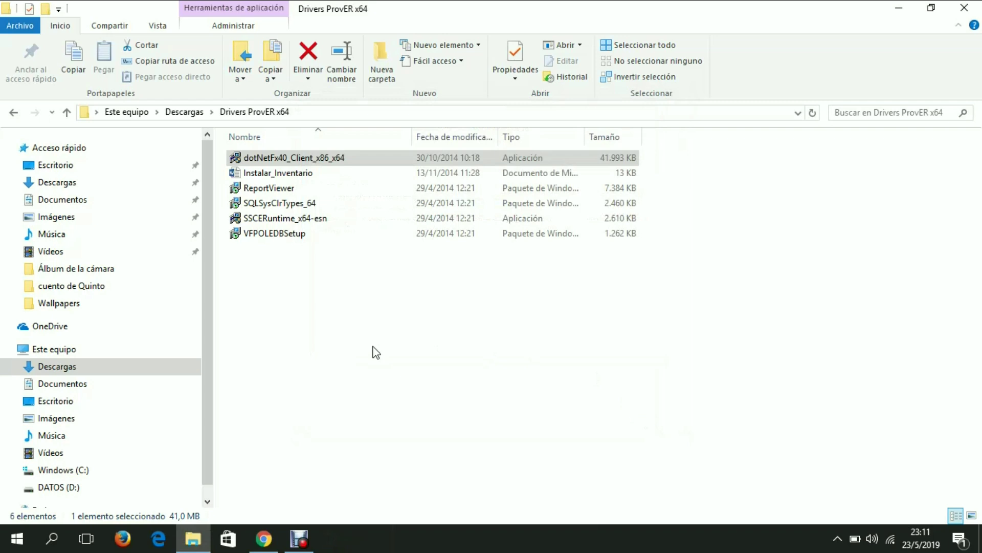
# - Try the Report Viewer 2012 installer and exit it after it reports missing CLR Types
pyautogui.doubleClick(283, 192)
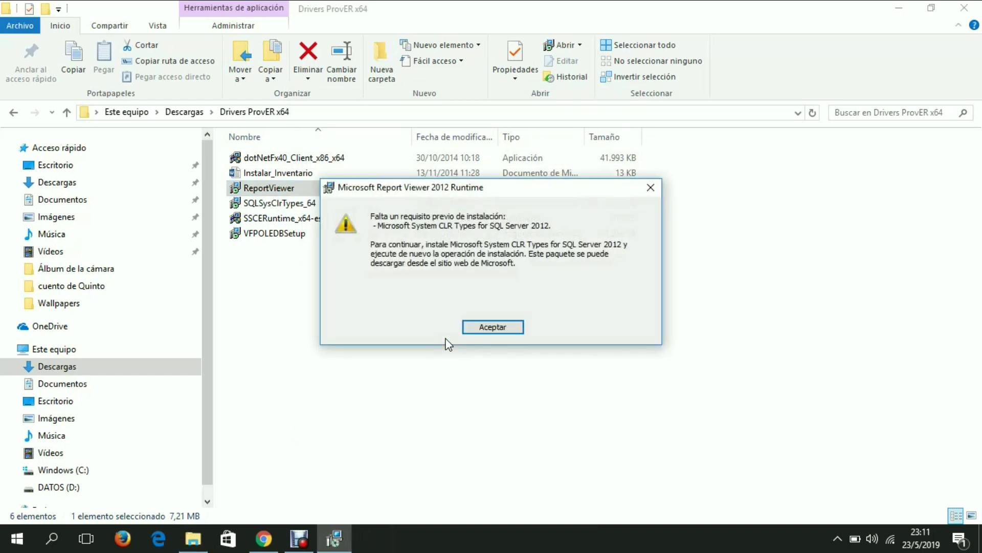
pyautogui.click(491, 331)
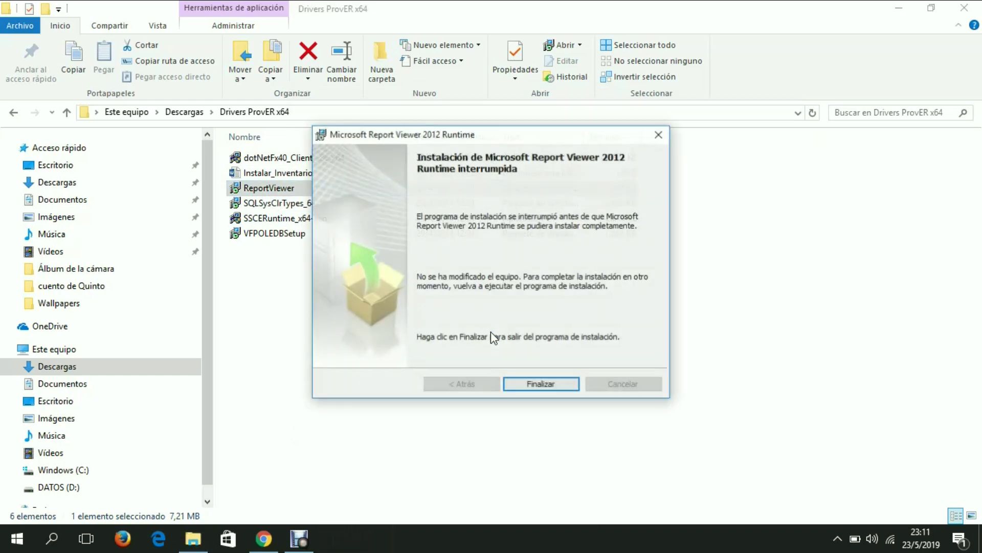
pyautogui.click(532, 386)
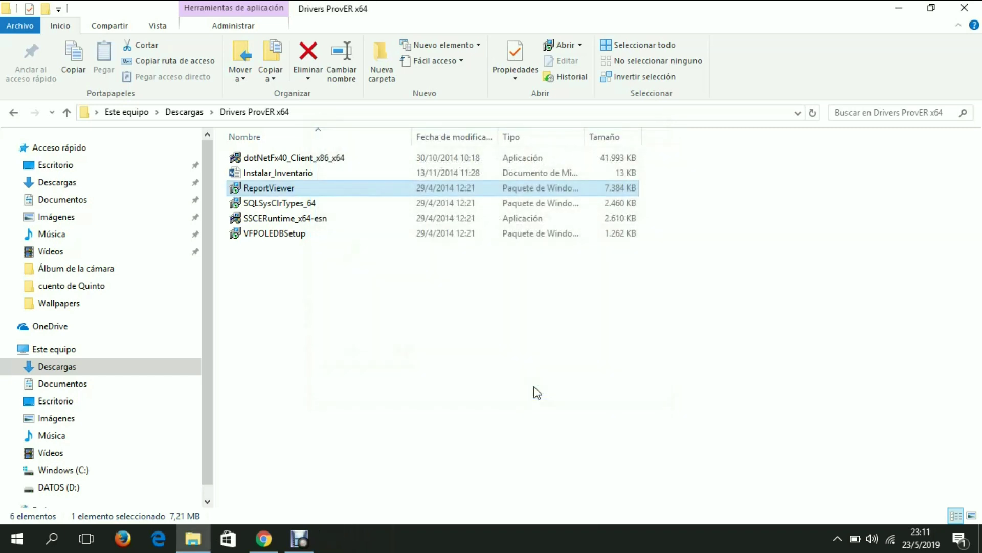
# - Install SQLSysClrTypes_64, accepting the license and using the default steps through Finish
pyautogui.click(288, 204)
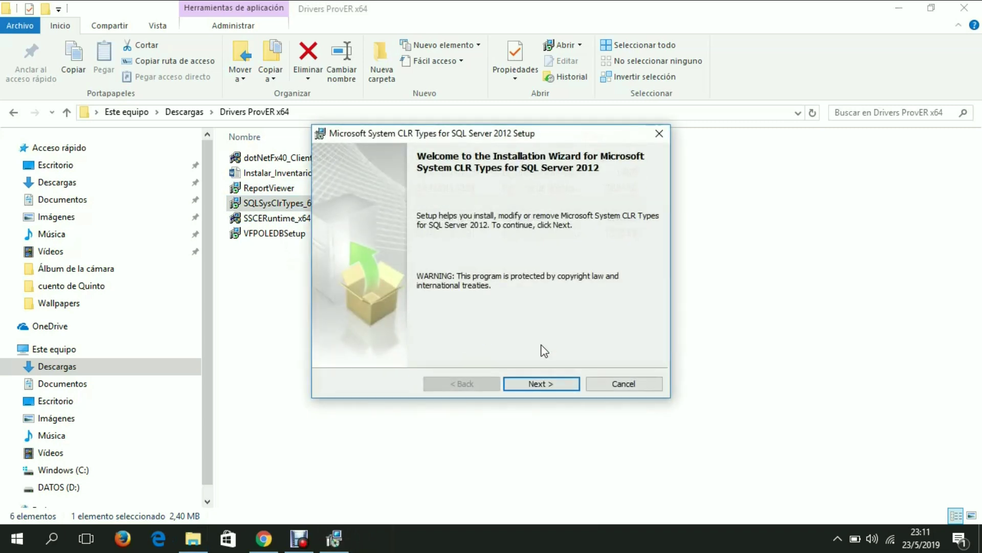
pyautogui.click(543, 384)
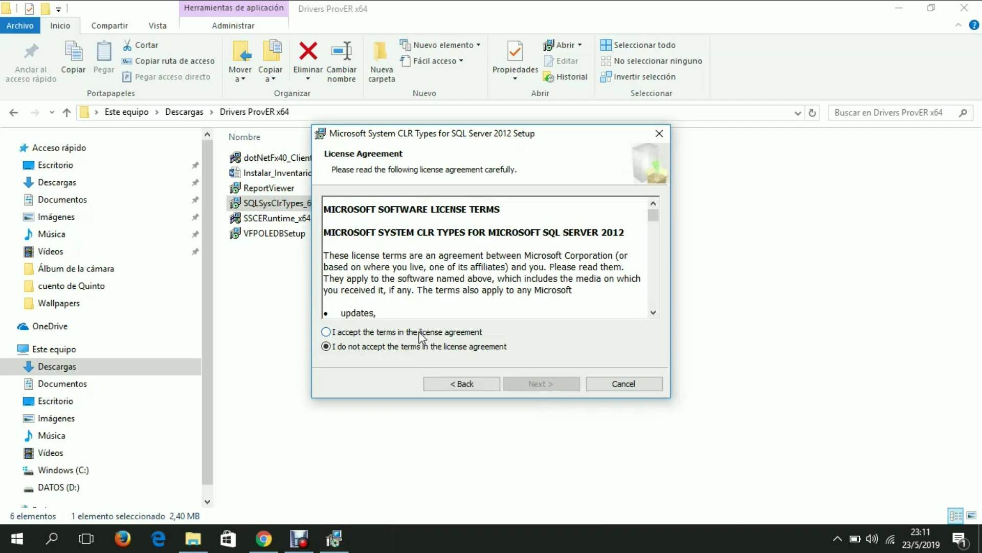
pyautogui.click(408, 332)
pyautogui.click(546, 386)
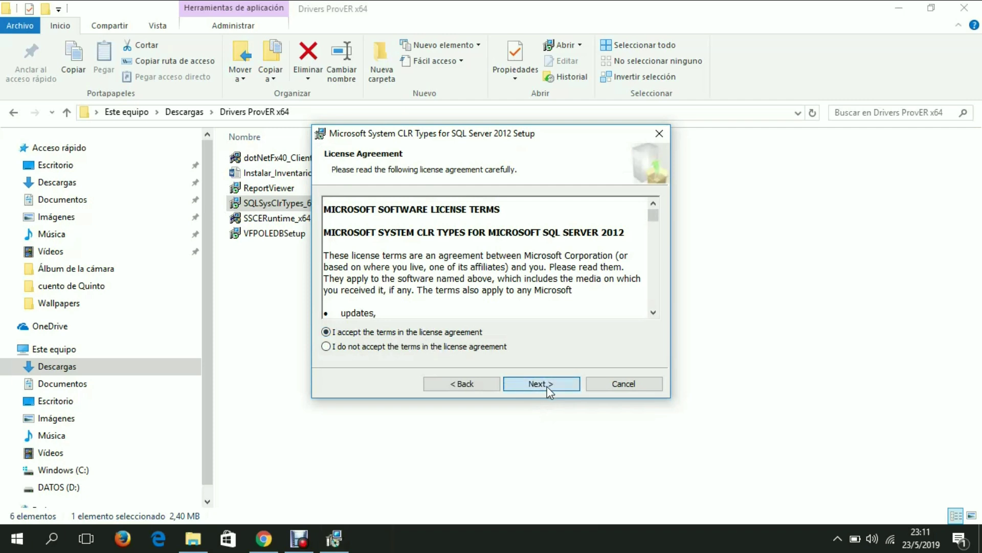
pyautogui.click(546, 387)
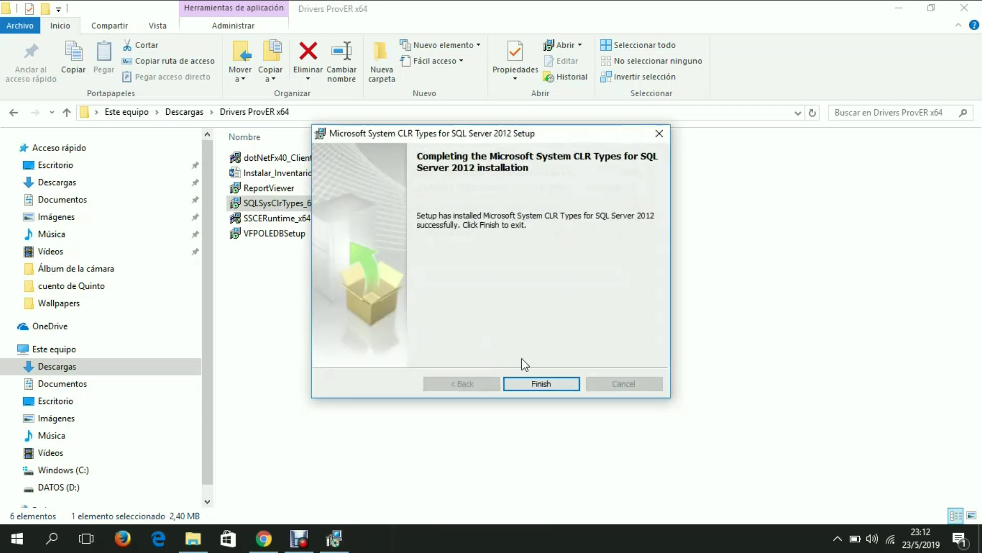
pyautogui.click(532, 384)
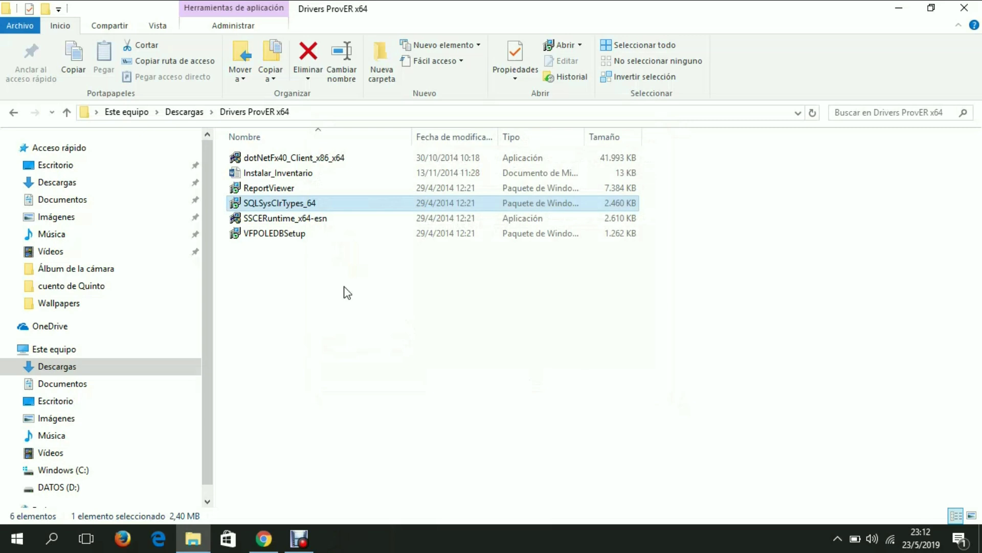
# - Install SSCERuntime_x64-esn, accepting the license and the default Program Files location
pyautogui.doubleClick(306, 221)
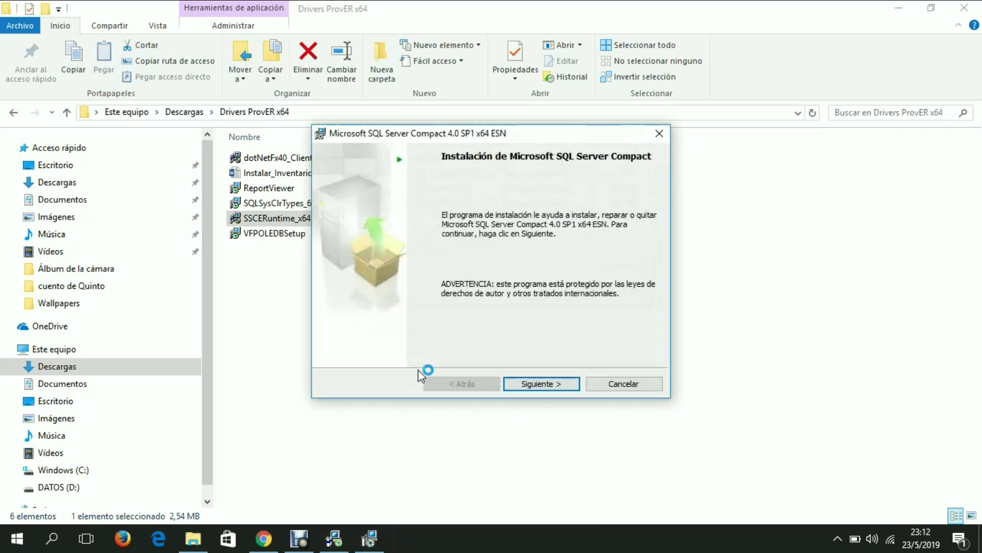
pyautogui.click(535, 384)
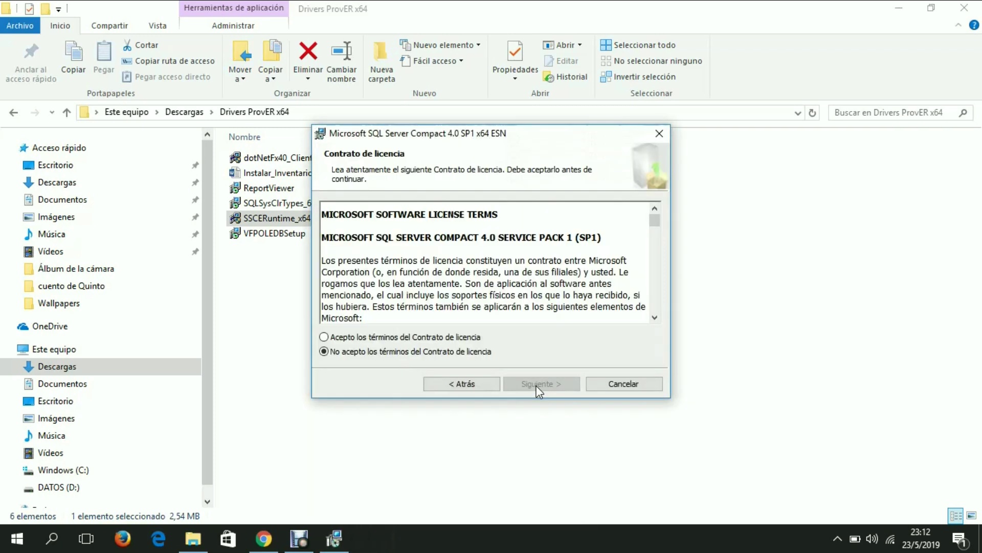
pyautogui.click(418, 337)
pyautogui.click(538, 384)
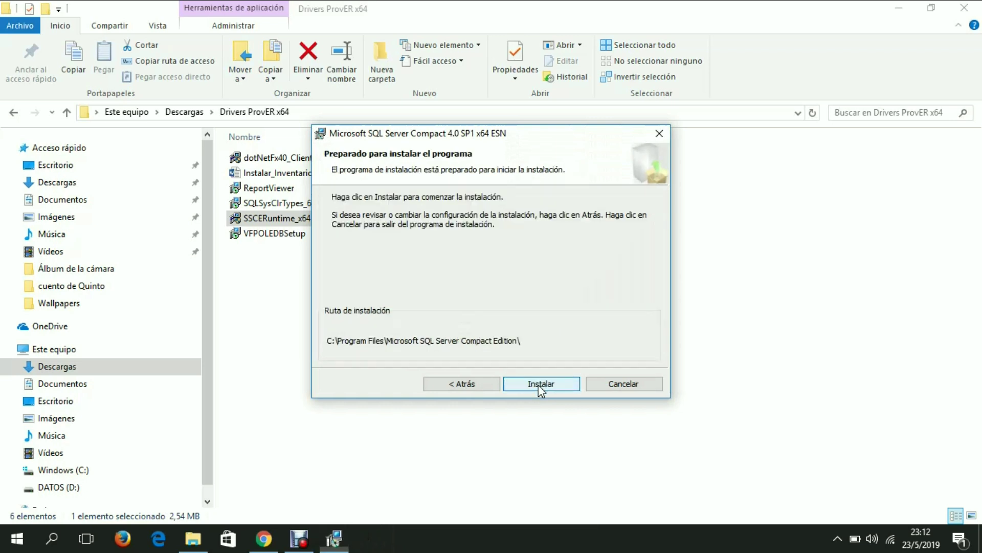
pyautogui.click(538, 385)
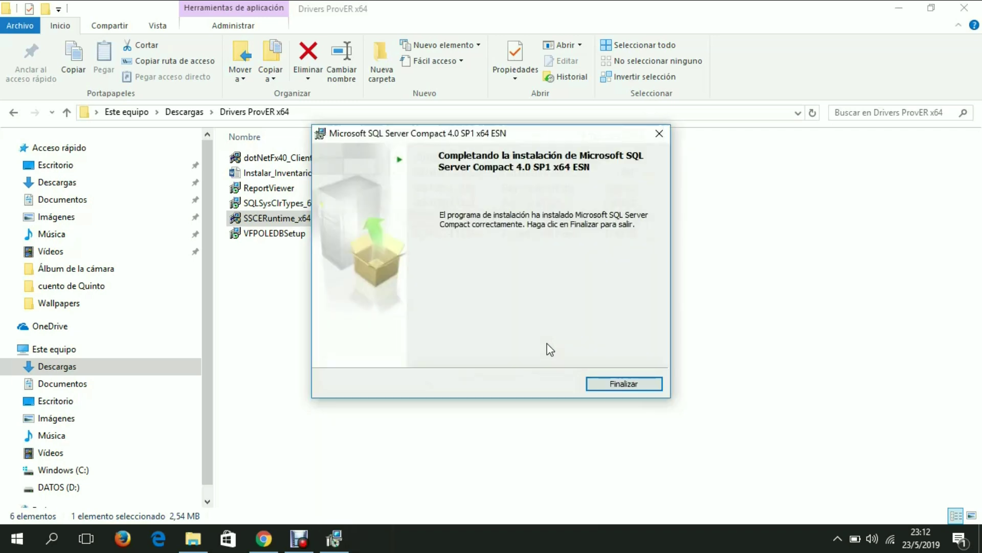
pyautogui.click(616, 385)
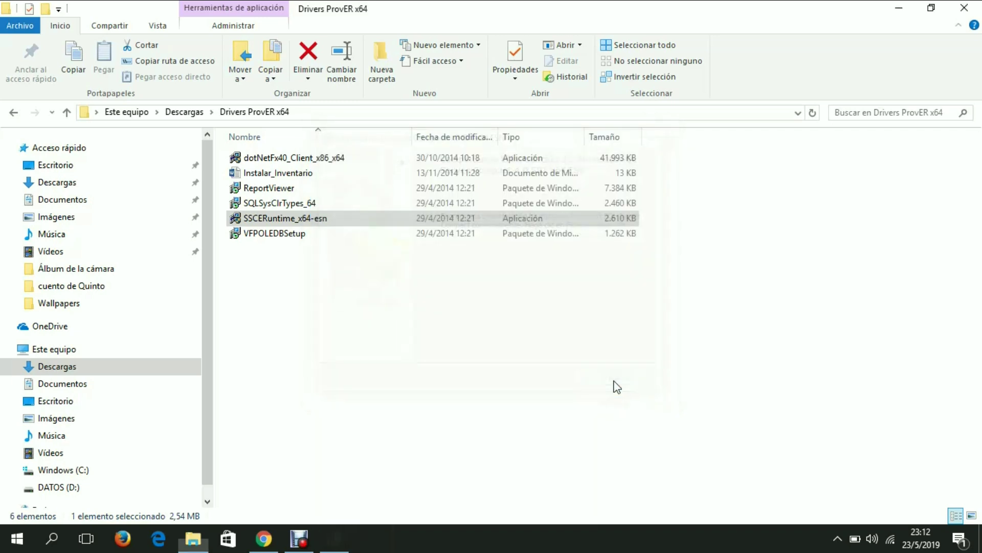
# - Install the Visual FoxPro OLE DB Provider with default components and folder, then return to Descargas
pyautogui.doubleClick(265, 234)
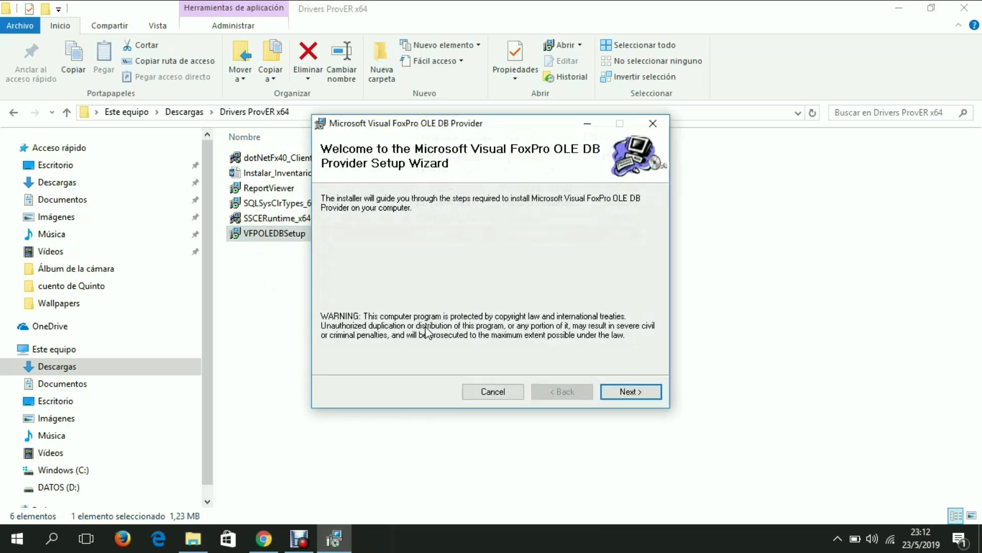
pyautogui.click(625, 391)
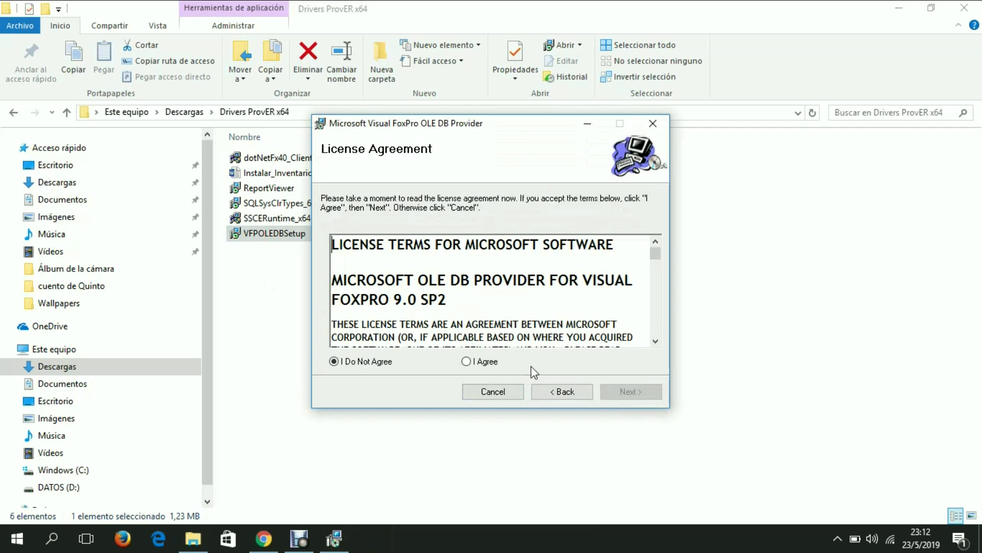
pyautogui.click(482, 364)
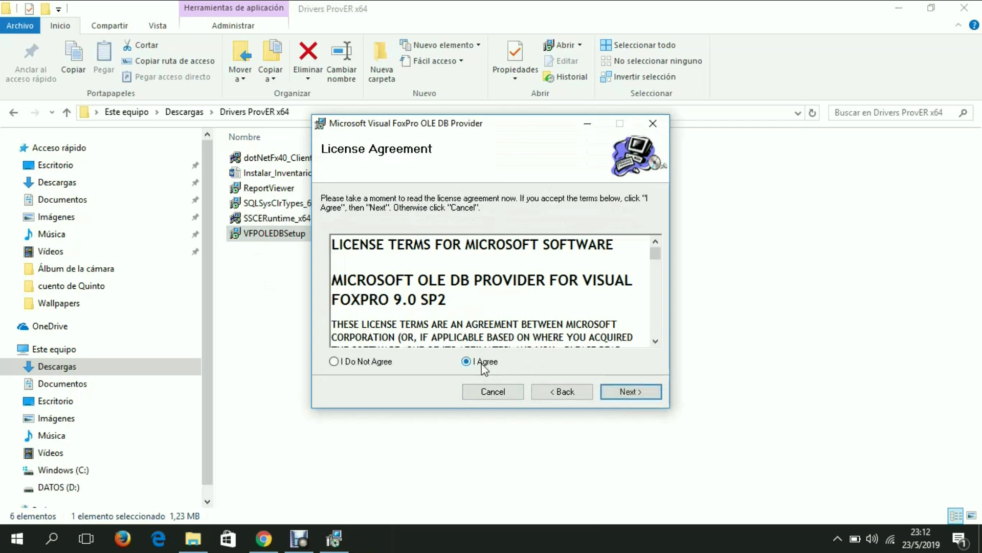
pyautogui.click(627, 395)
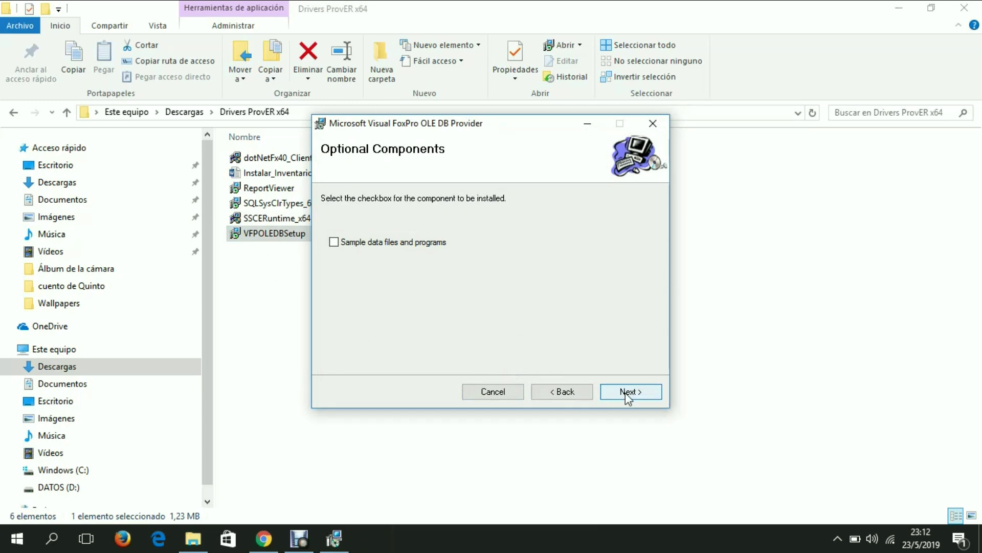
pyautogui.click(628, 393)
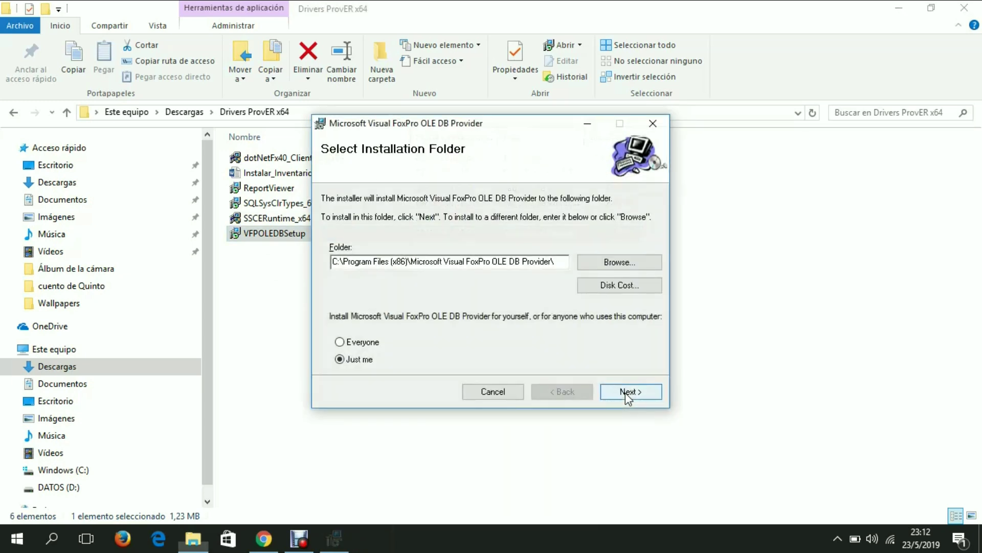
pyautogui.click(628, 392)
pyautogui.click(628, 392)
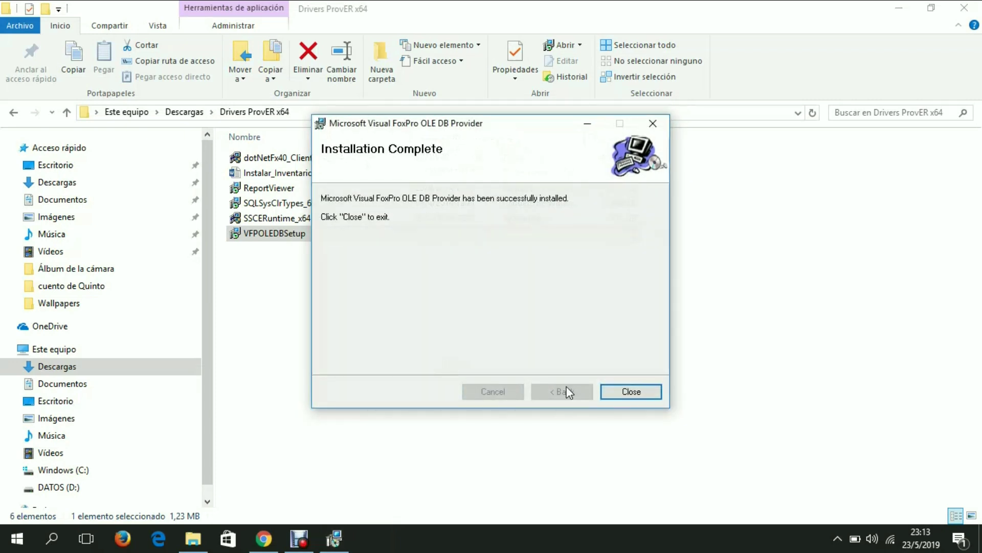
pyautogui.click(629, 393)
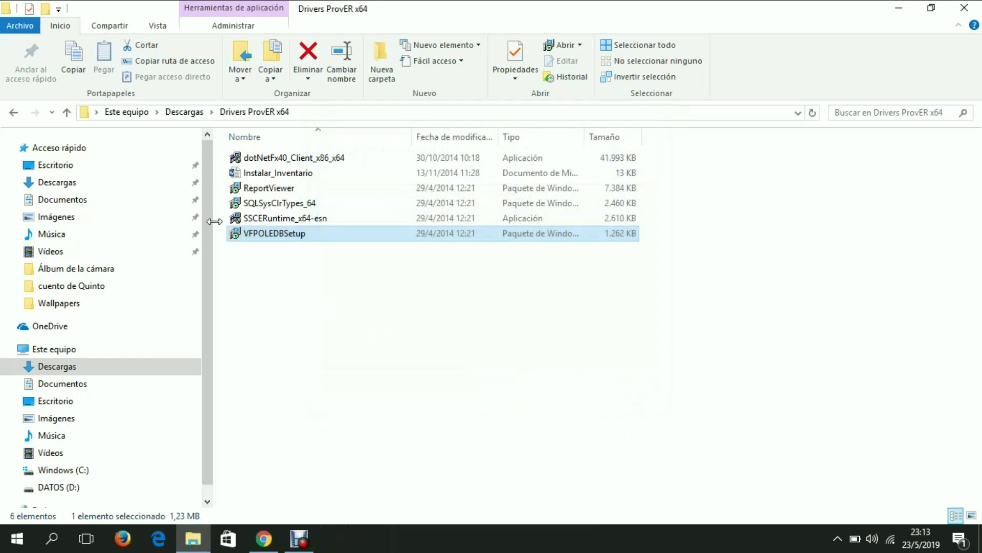
pyautogui.click(14, 114)
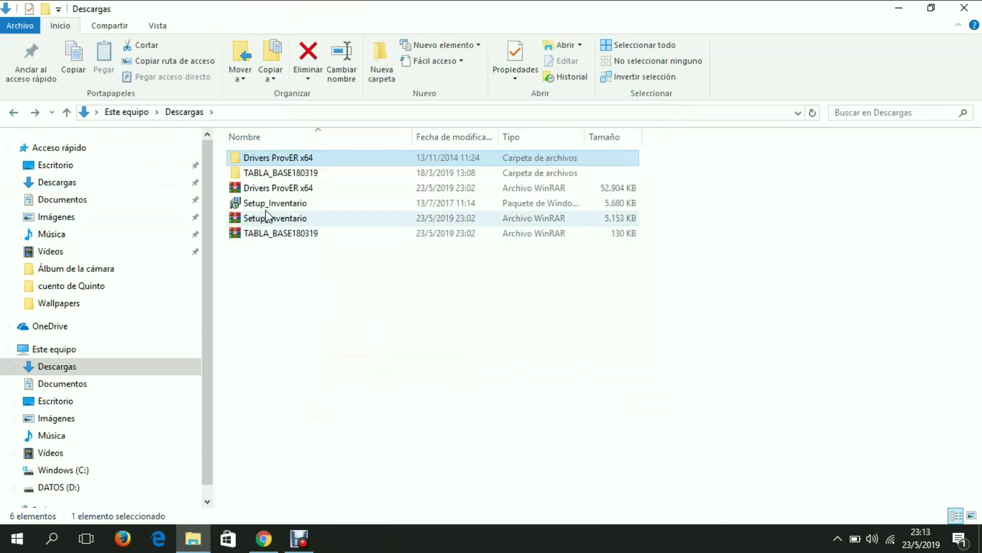
# - Run Setup_Inventario, accept the licence, keep D:\InventarioProvER\ as destination, and install
pyautogui.doubleClick(275, 204)
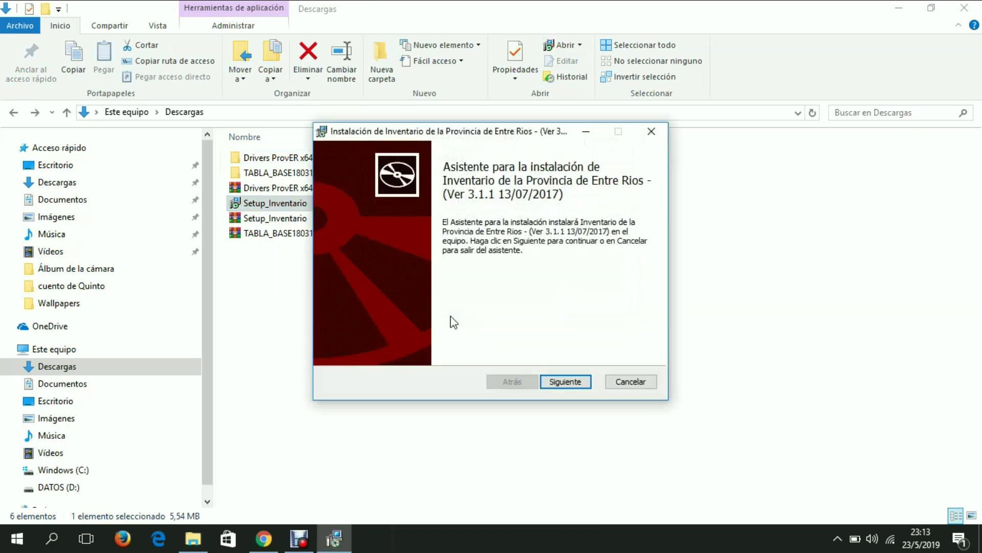
pyautogui.click(562, 383)
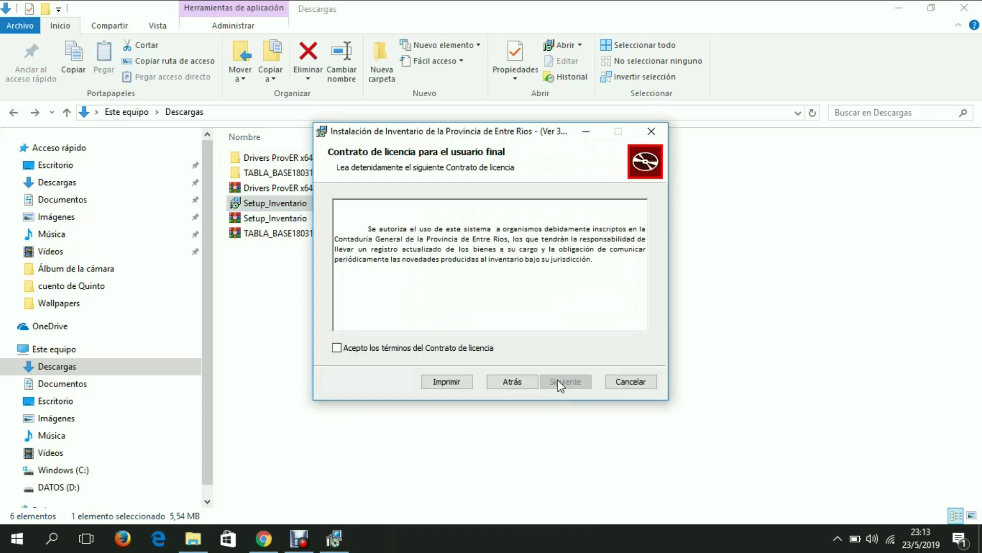
pyautogui.click(358, 351)
pyautogui.click(560, 383)
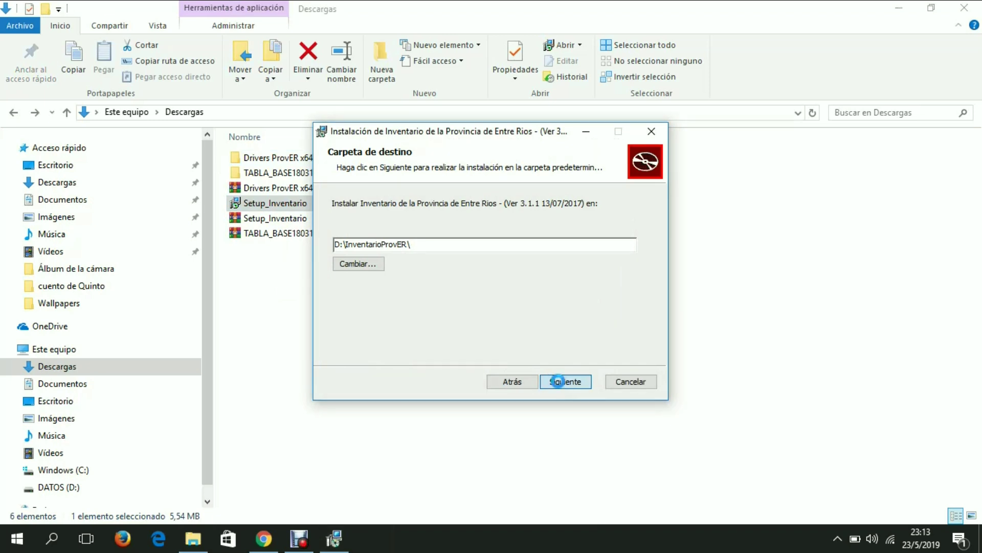
pyautogui.click(558, 382)
pyautogui.click(559, 384)
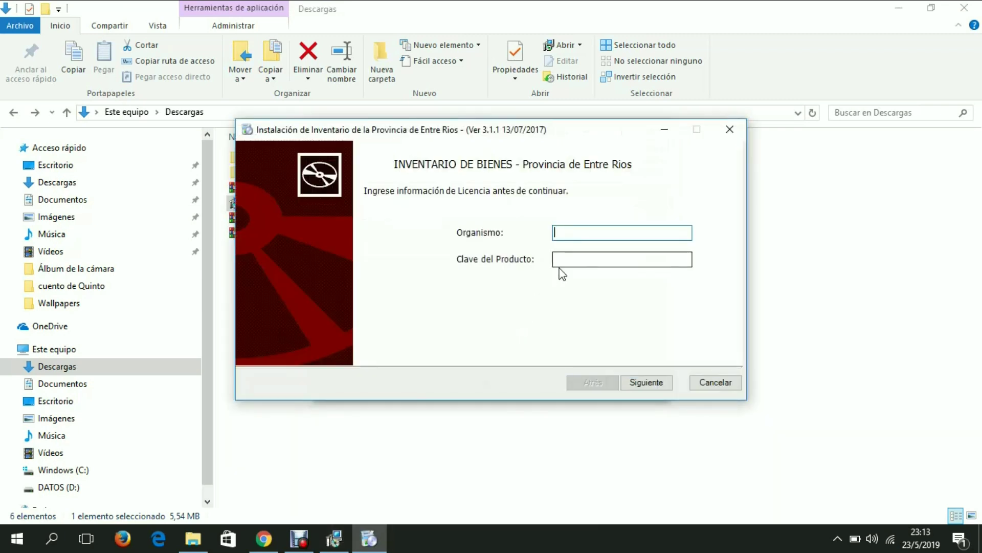
# - Show the Manual Inventario ProvER Nov2016 PDF in Chrome, scrolled to page 6
pyautogui.click(263, 539)
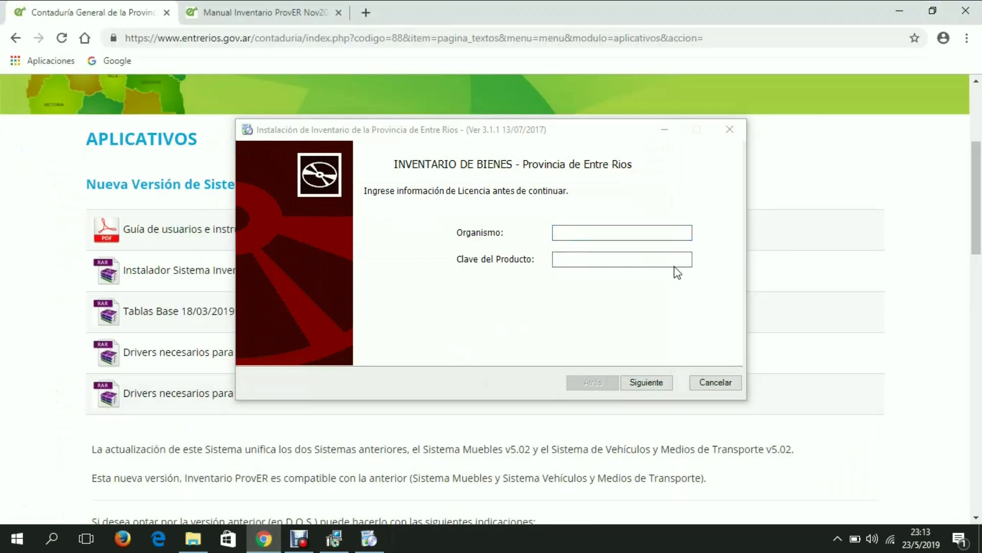
pyautogui.click(665, 132)
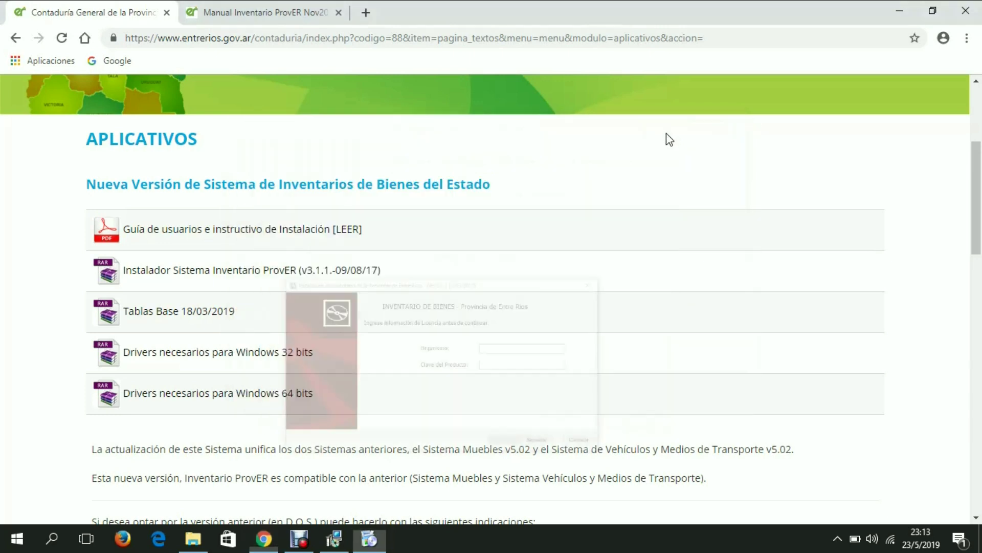
pyautogui.click(285, 12)
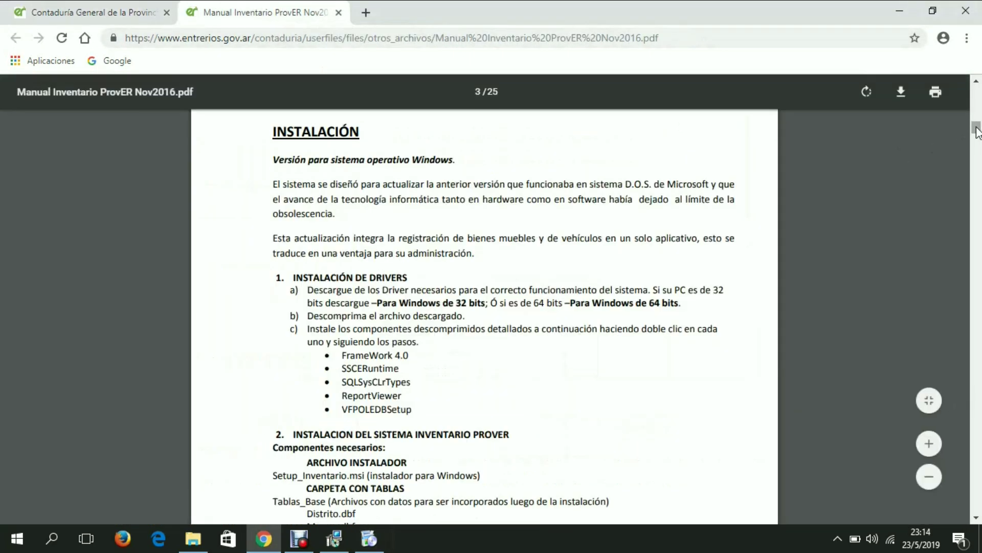
pyautogui.moveTo(976, 129); pyautogui.dragTo(971, 189)
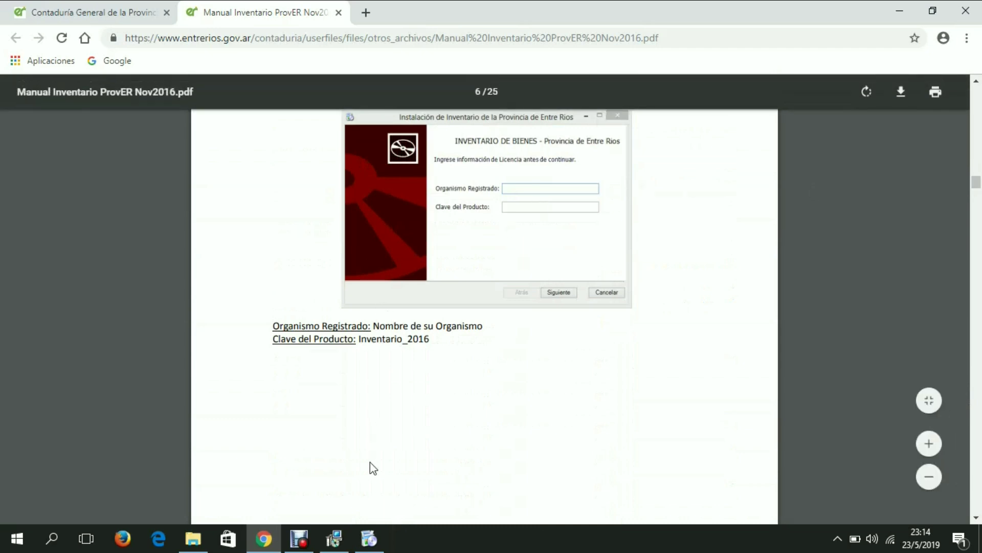
# - Enter Educación as the Organismo in the installer's licence dialog
pyautogui.click(370, 546)
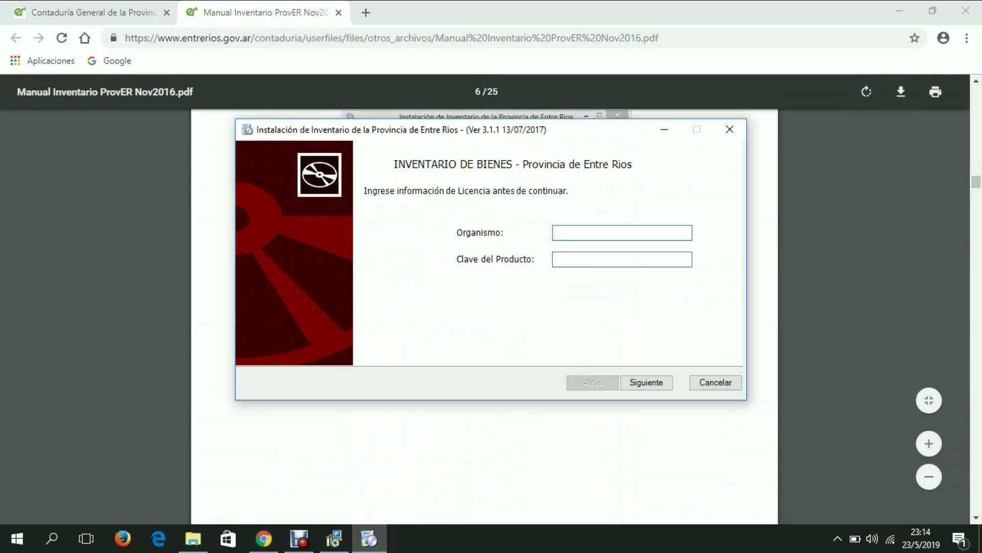
pyautogui.write('Educaci')
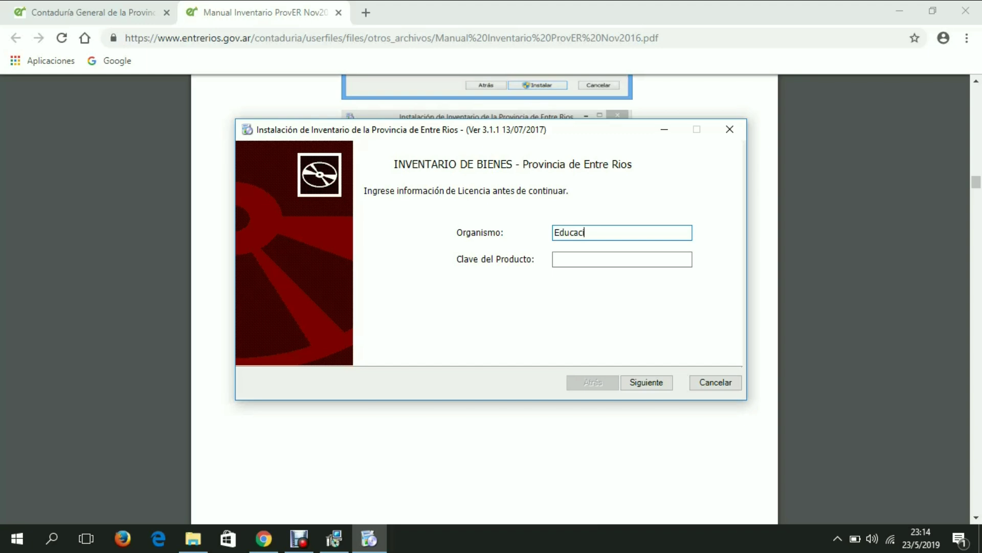
pyautogui.write('ón')
pyautogui.press('Tab')
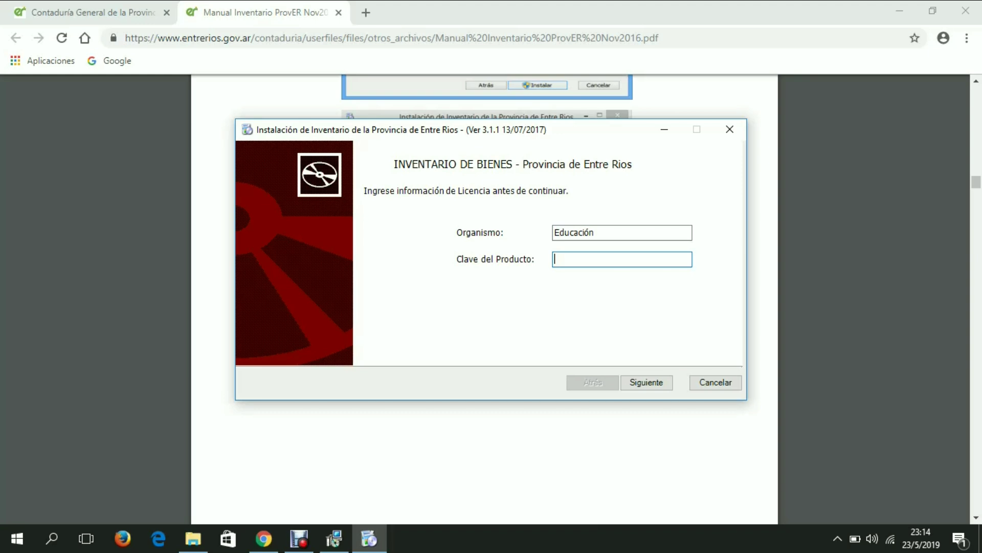
# - Enter the product key from manual page 6 into Clave del Producto and continue
pyautogui.click(664, 130)
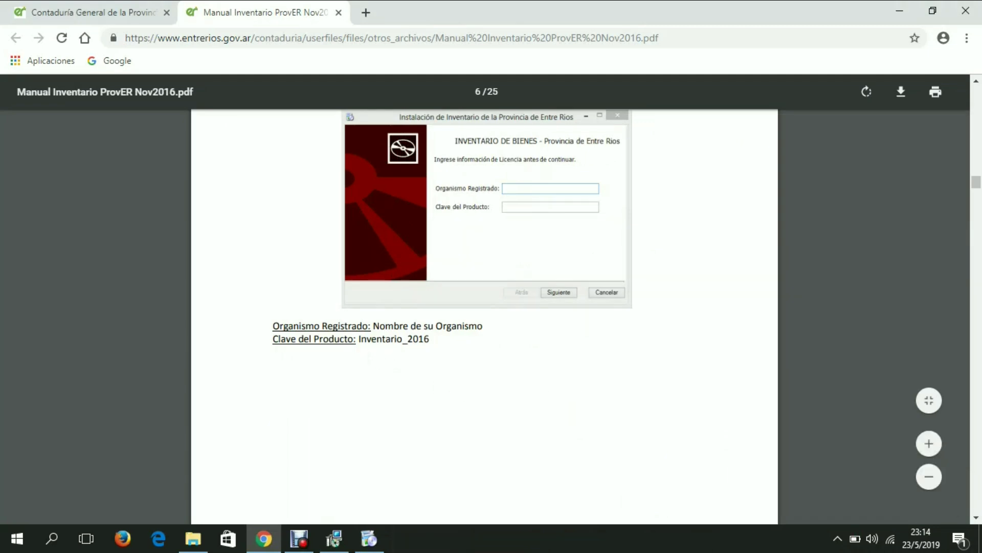
pyautogui.moveTo(359, 339); pyautogui.dragTo(430, 339)
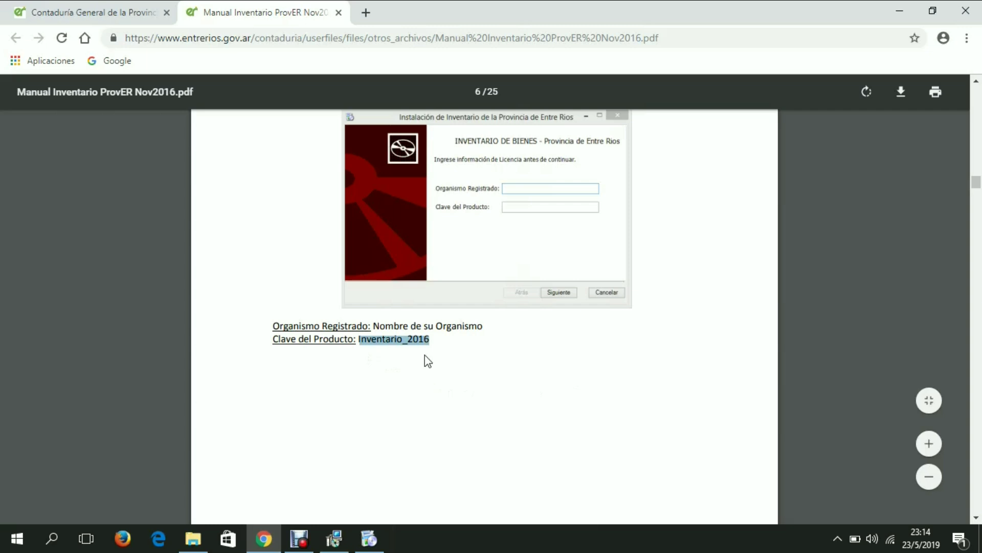
pyautogui.click(370, 538)
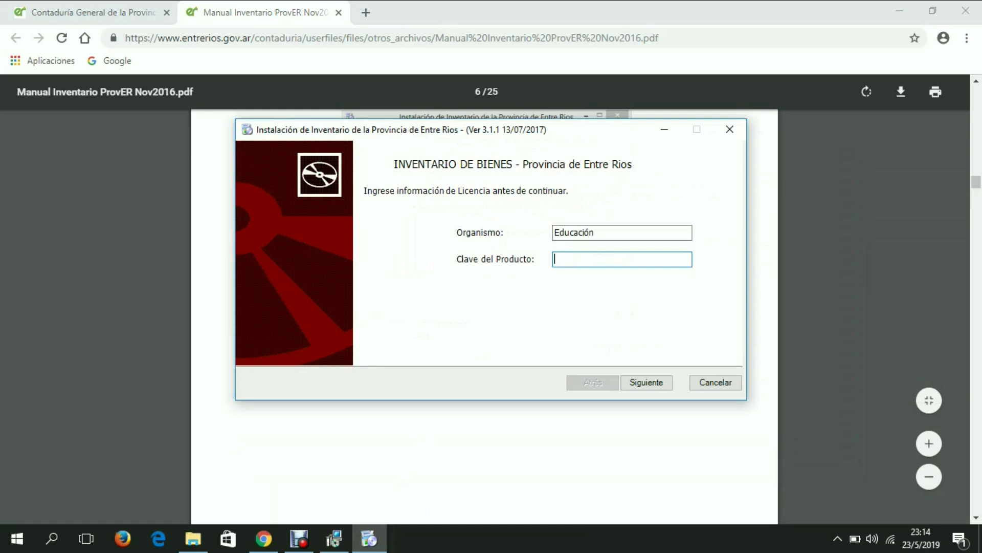
pyautogui.write('Inventario_2016')
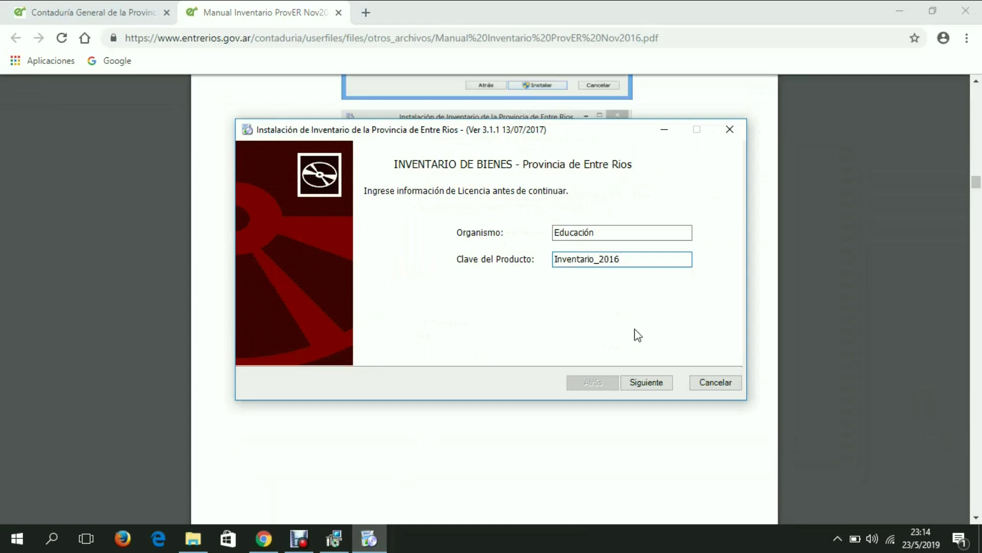
pyautogui.click(647, 384)
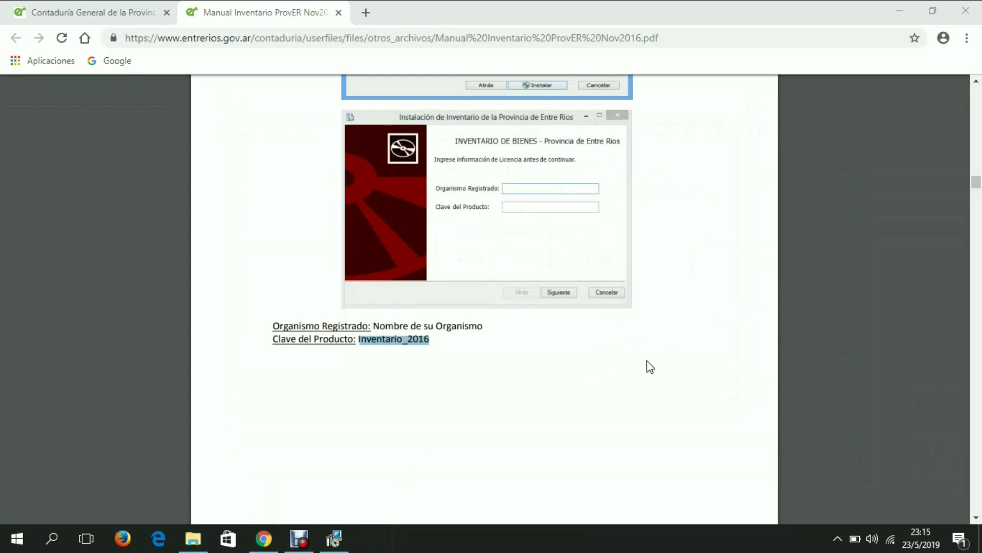
# - Finish the installation with Ejecutar Inventario ticked and accept the empty-database ATENCION notice
pyautogui.click(898, 11)
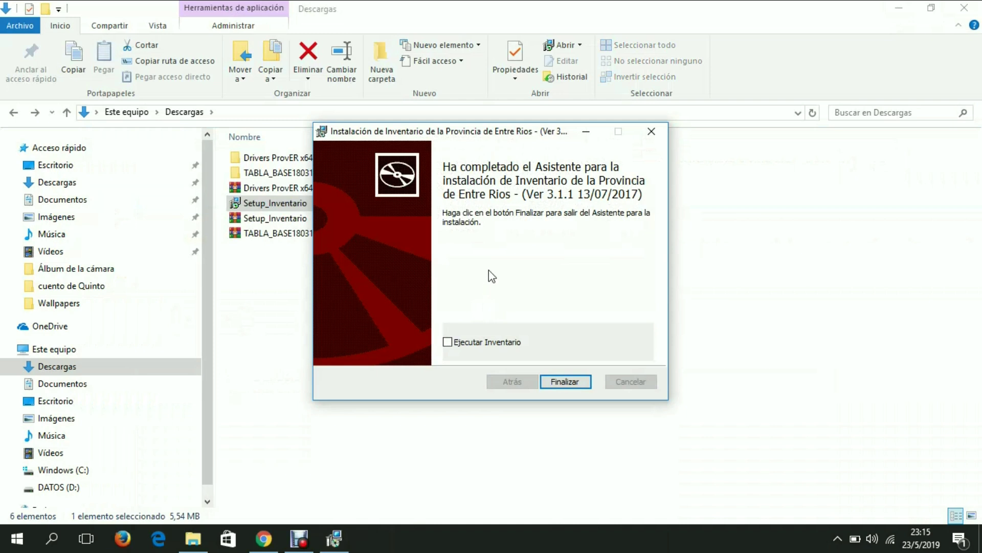
pyautogui.click(448, 343)
pyautogui.click(557, 382)
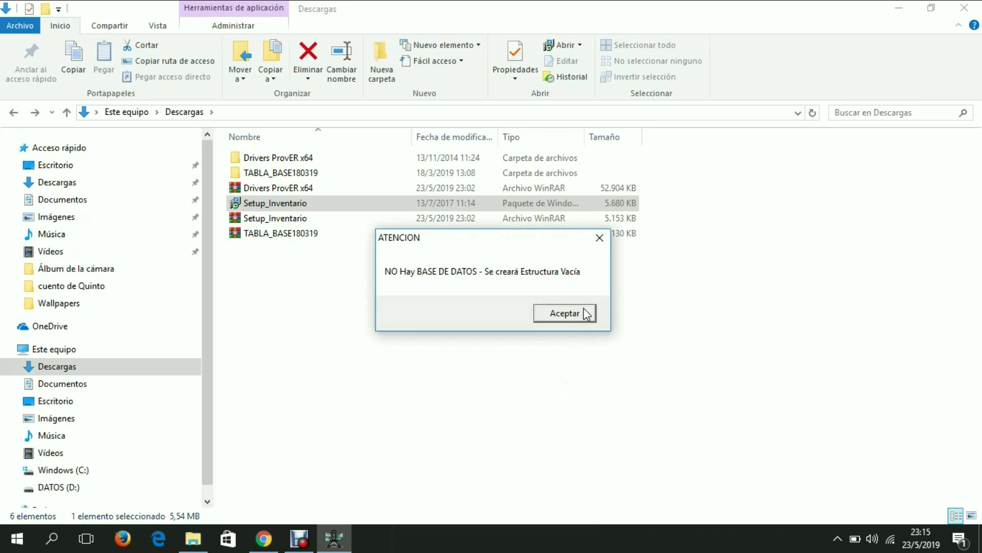
pyautogui.click(558, 312)
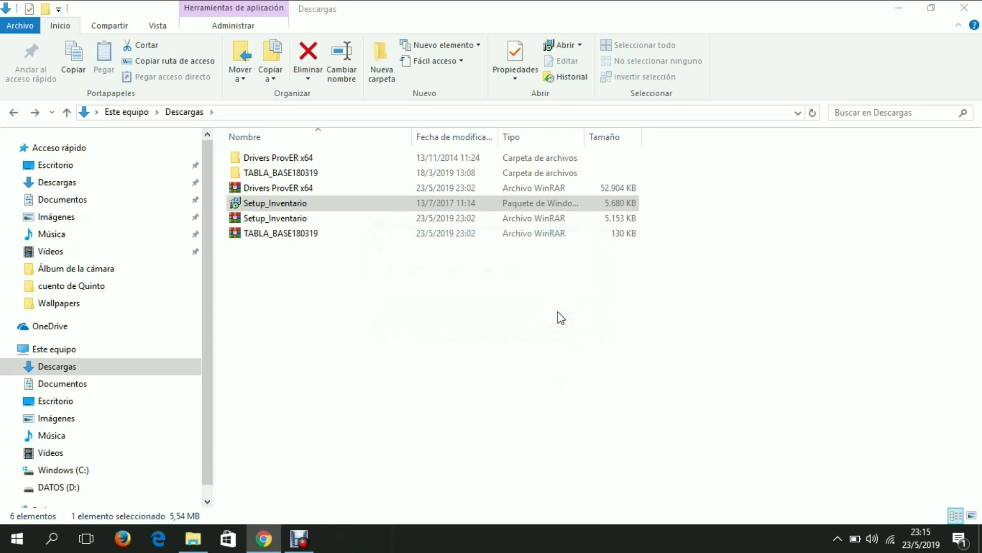
# - Check the PDF installation manual in Chrome, then return to Inventario de Bienes
pyautogui.click(899, 8)
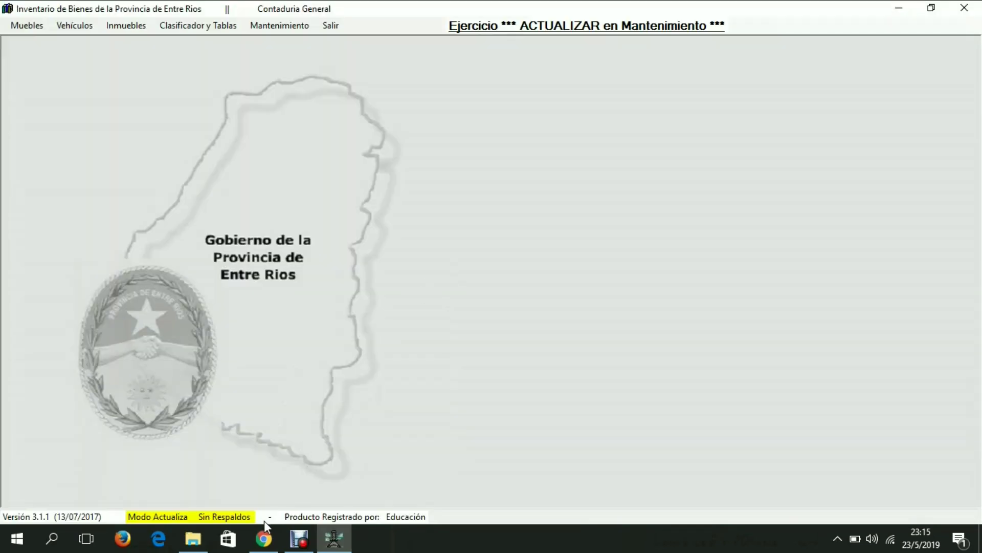
pyautogui.click(264, 546)
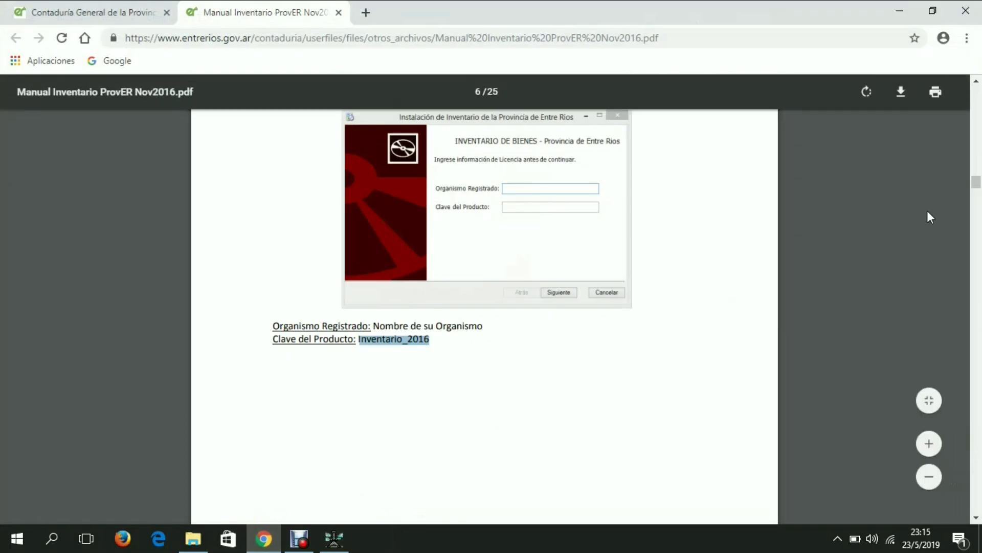
pyautogui.moveTo(978, 188); pyautogui.dragTo(973, 226)
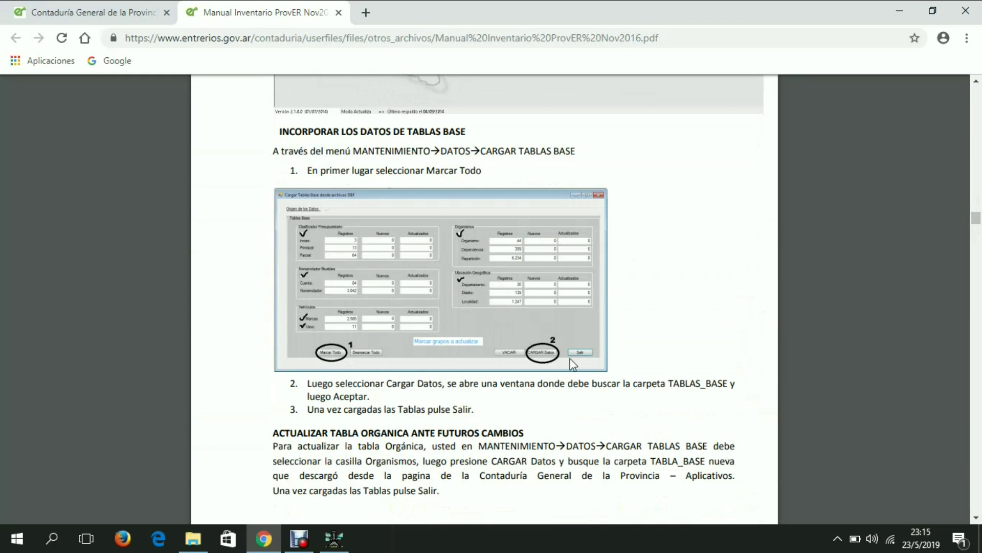
pyautogui.click(334, 537)
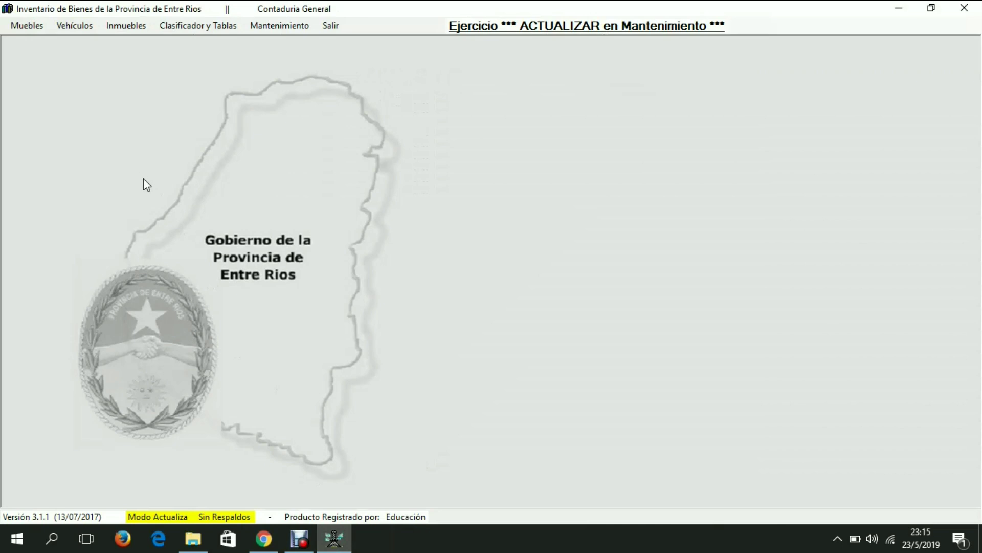
# - Open and close the Muebles > Actualización form, recheck the manual, then open the Mantenimiento menu
pyautogui.click(34, 29)
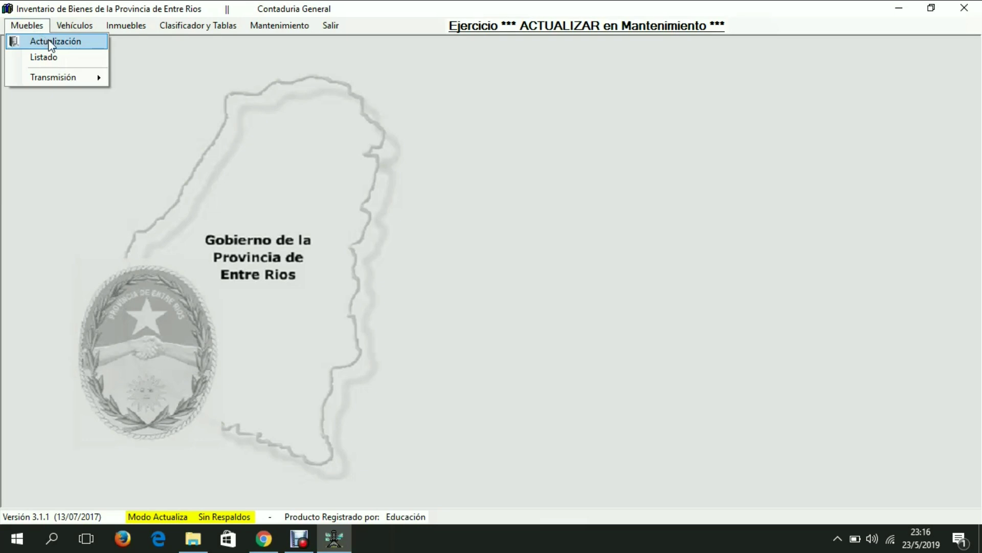
pyautogui.click(50, 44)
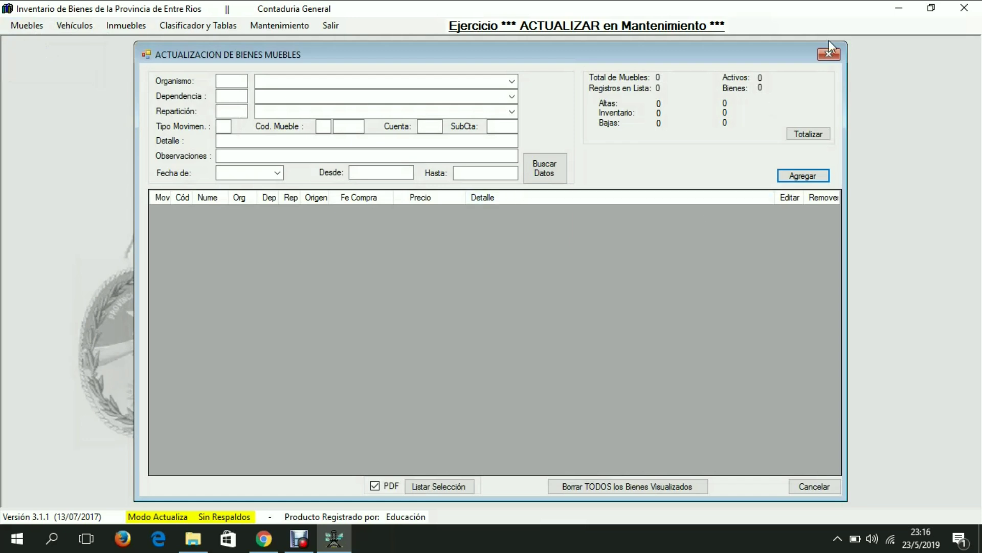
pyautogui.click(829, 54)
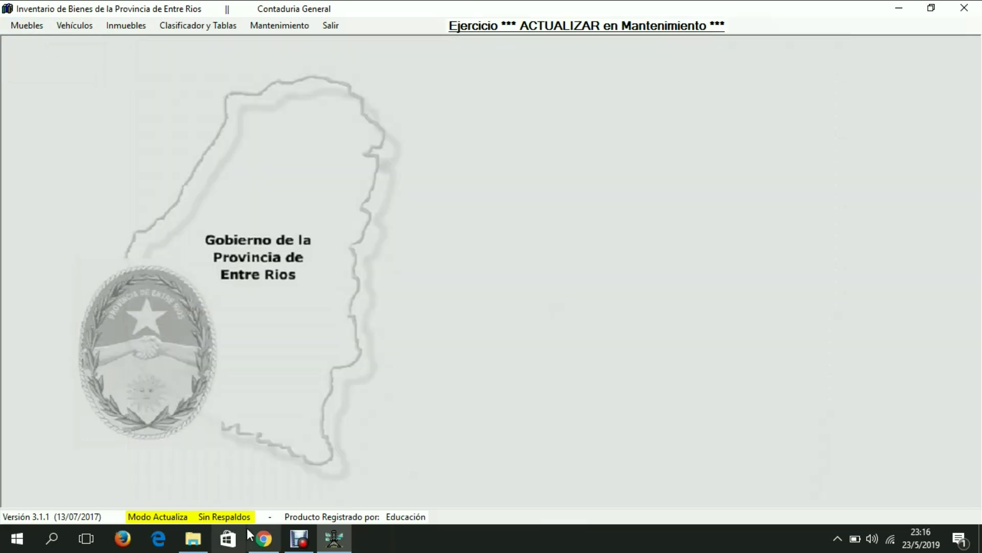
pyautogui.click(264, 539)
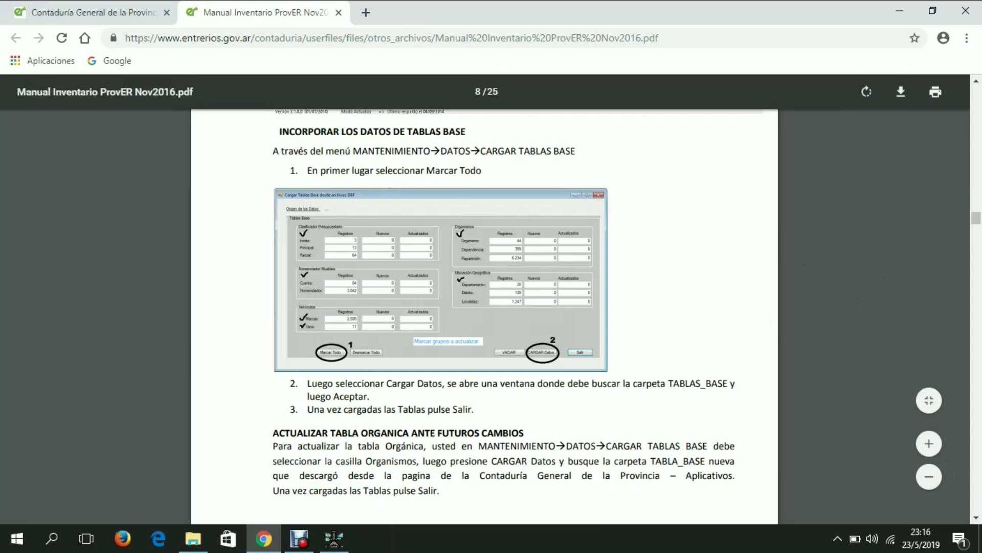
pyautogui.click(333, 541)
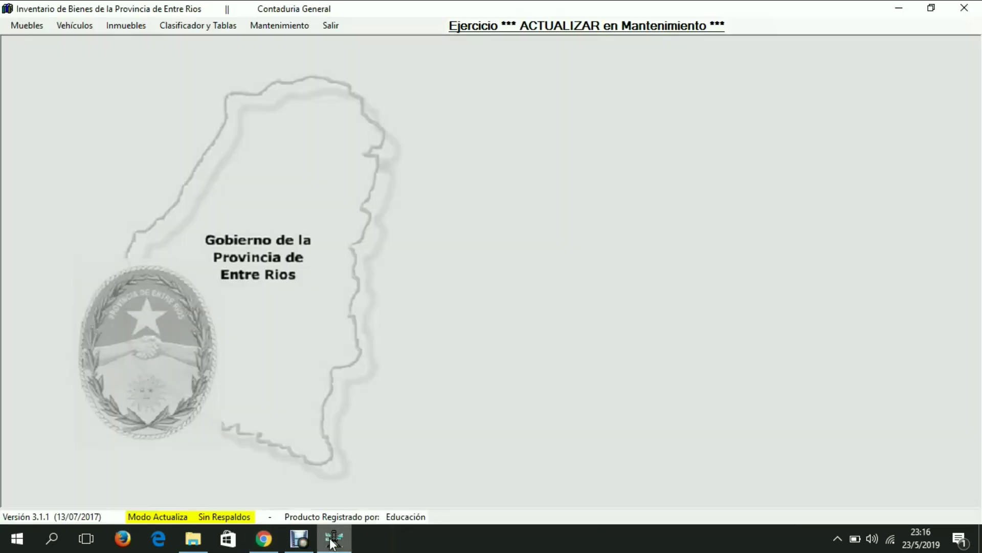
pyautogui.click(291, 33)
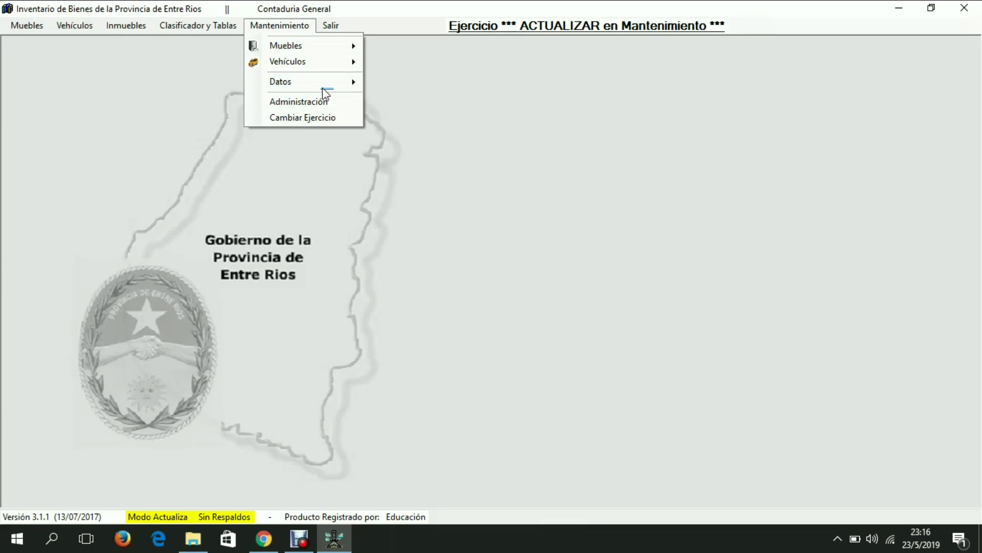
# - Open Datos > Cargar "Tablas Base", mark all table groups, and start CARGAR Datos
pyautogui.moveTo(330, 86)
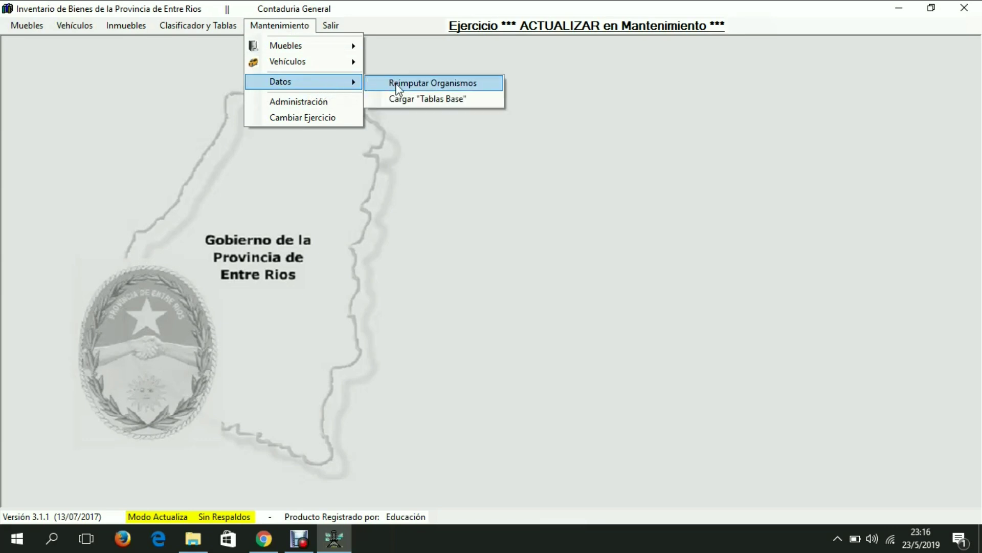
pyautogui.click(427, 98)
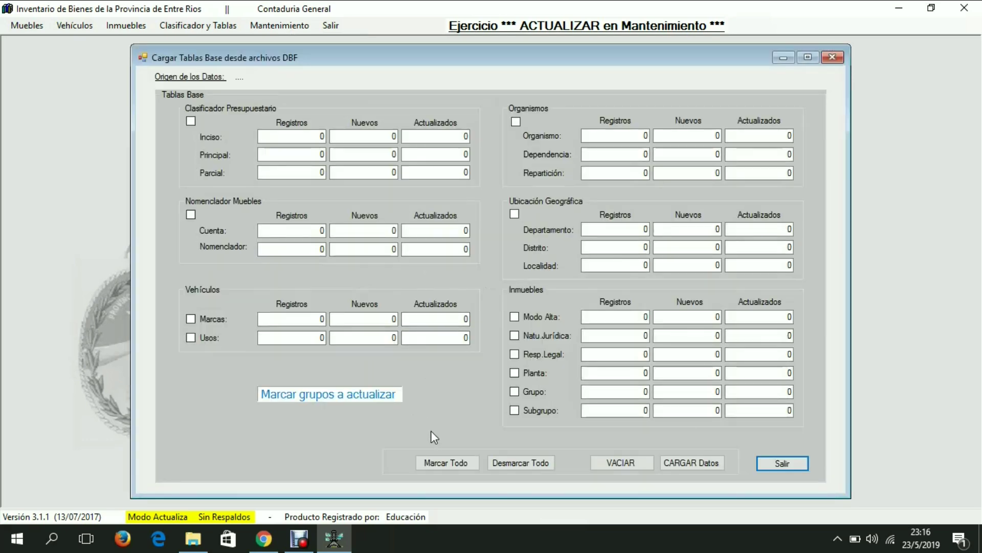
pyautogui.click(447, 464)
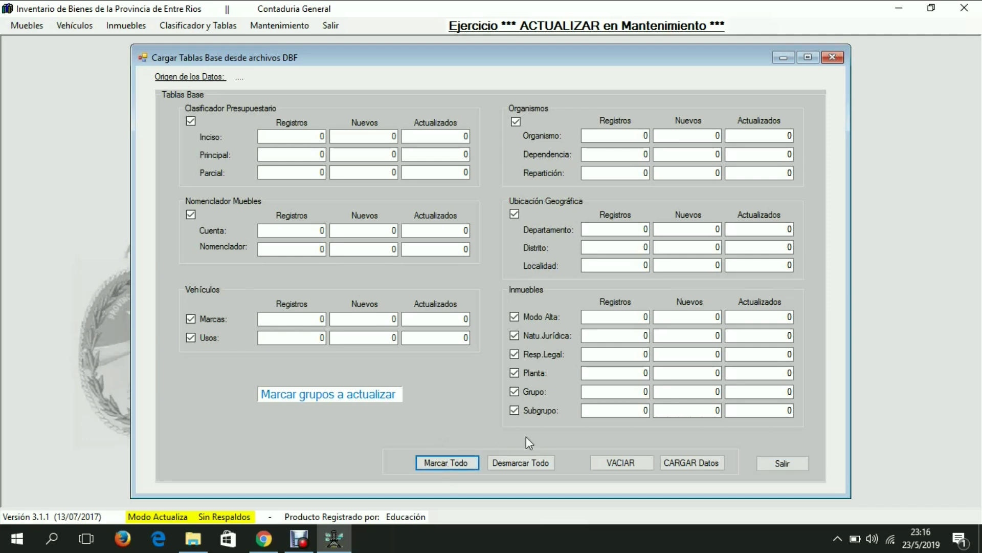
pyautogui.click(690, 462)
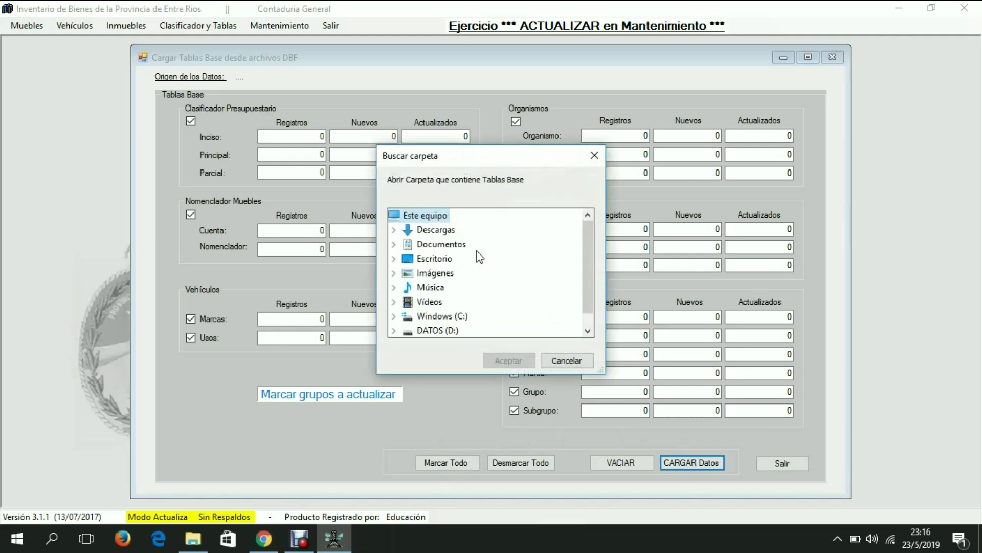
# - Pick Descargas > TABLA_BASE180319 as the source folder and load the base tables
pyautogui.doubleClick(439, 234)
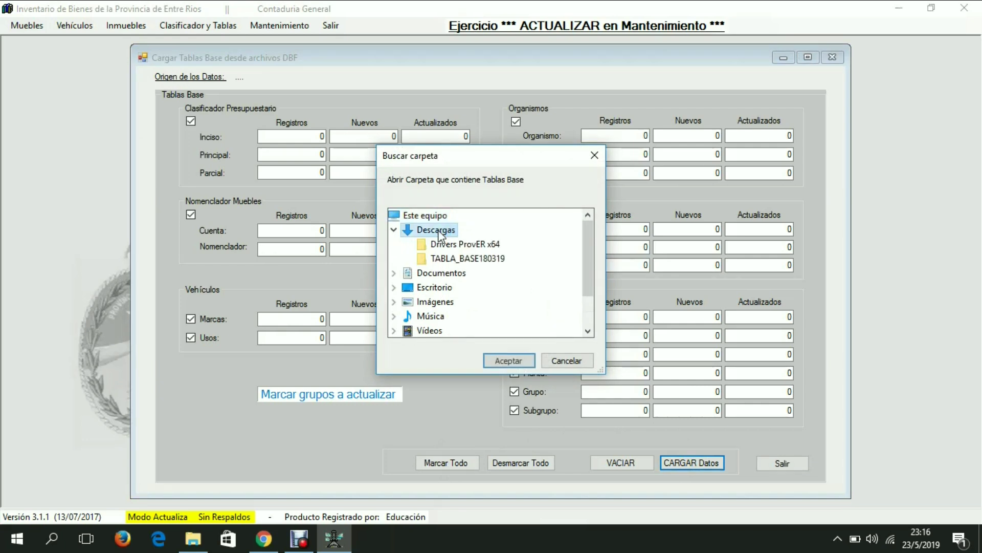
pyautogui.click(447, 260)
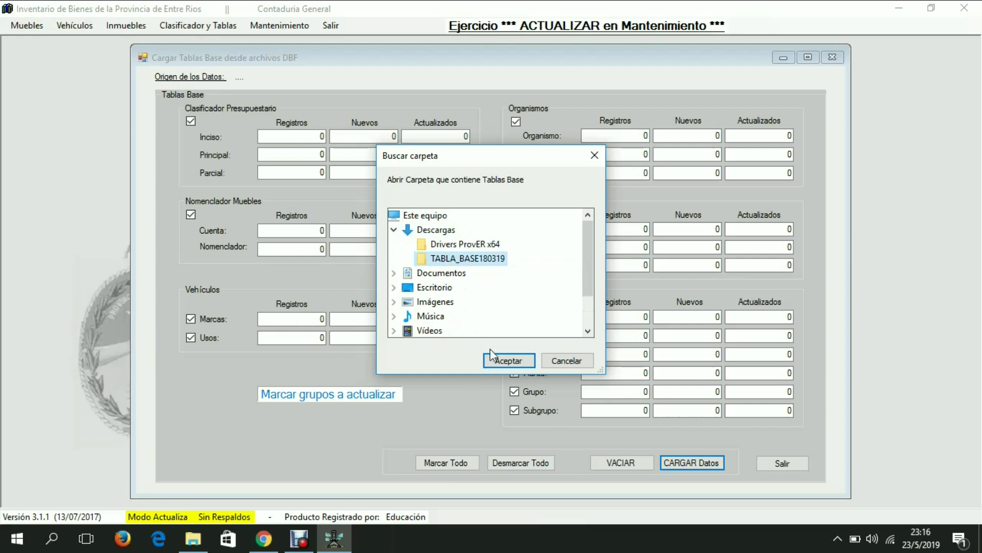
pyautogui.click(504, 361)
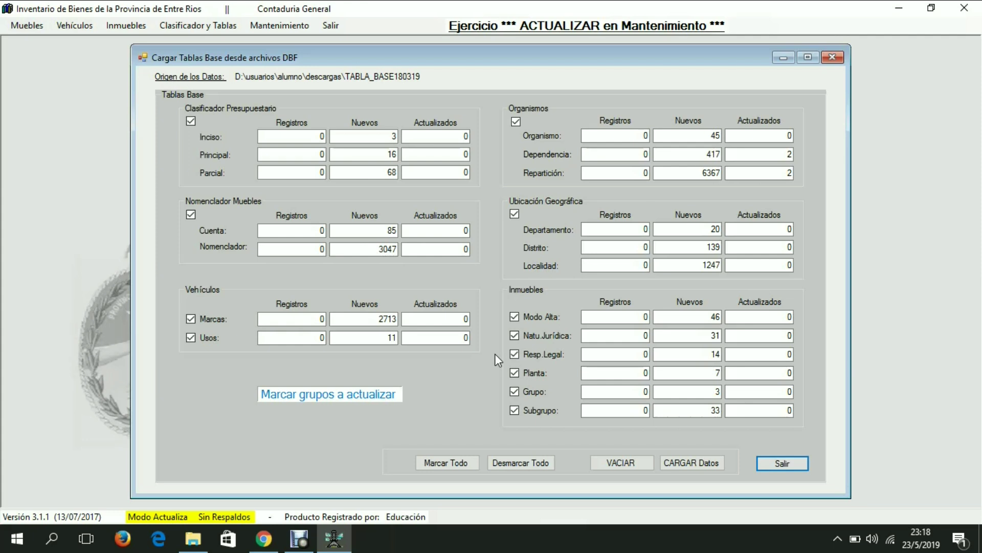
# - Exit the base-table loader and program, then relaunch Sistema de Inventario from the desktop and close it
pyautogui.click(772, 461)
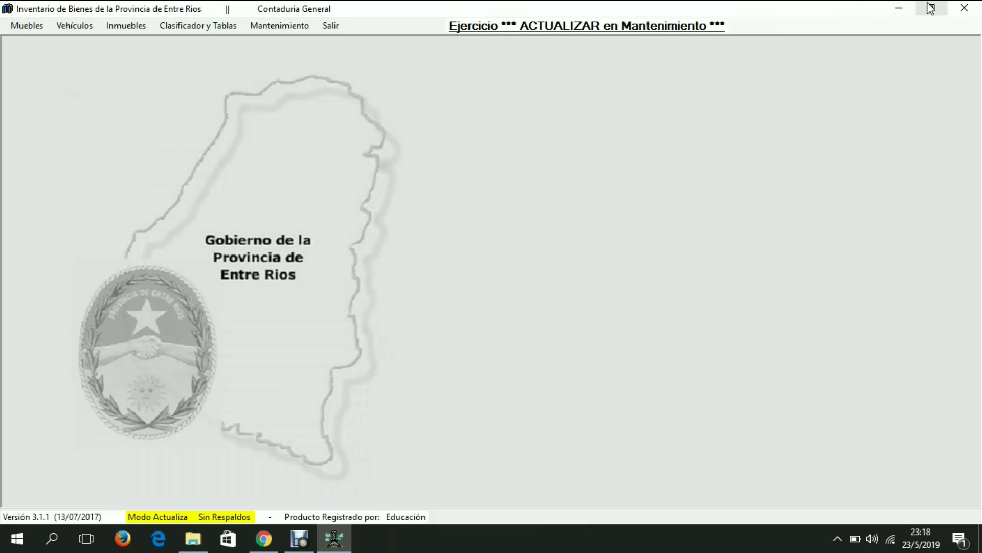
pyautogui.click(964, 8)
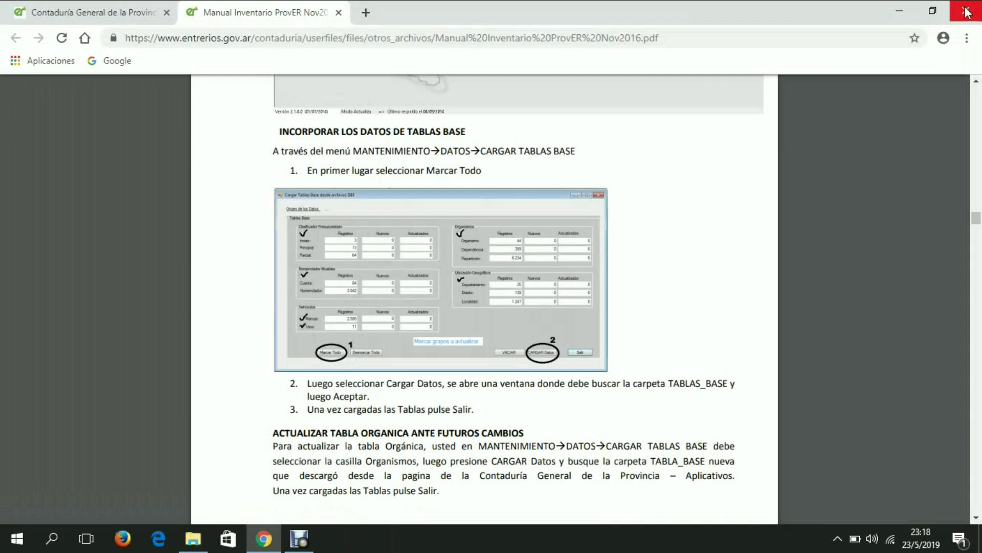
pyautogui.click(901, 15)
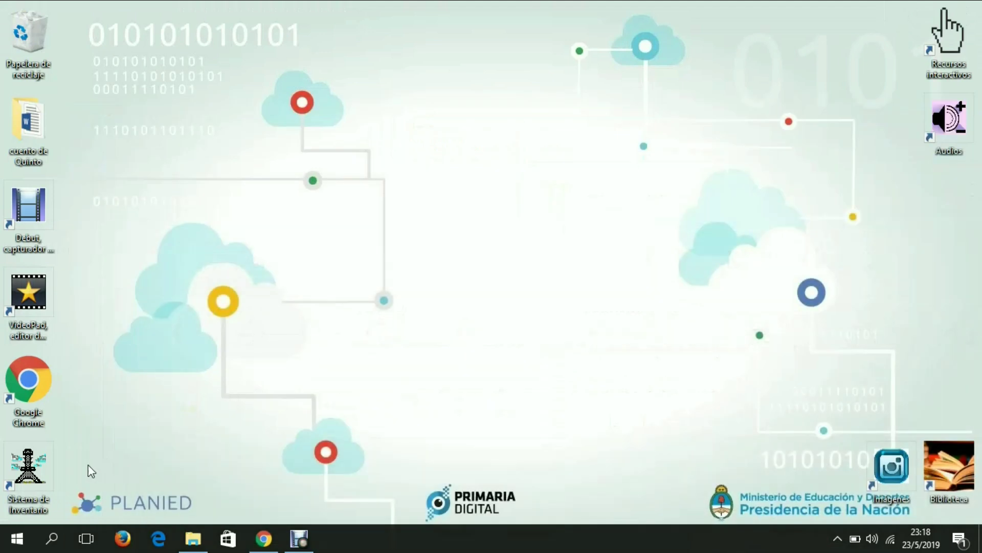
pyautogui.doubleClick(34, 476)
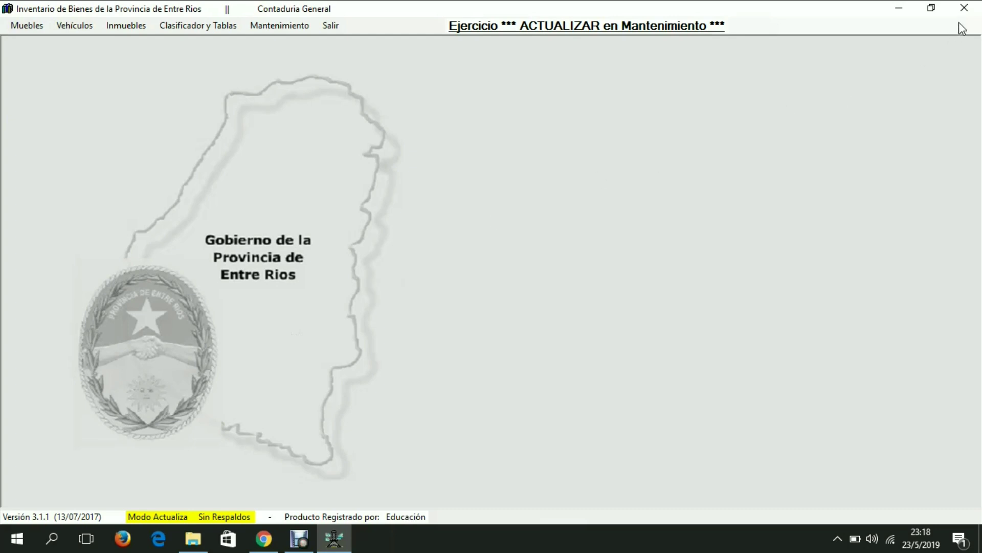
pyautogui.click(966, 9)
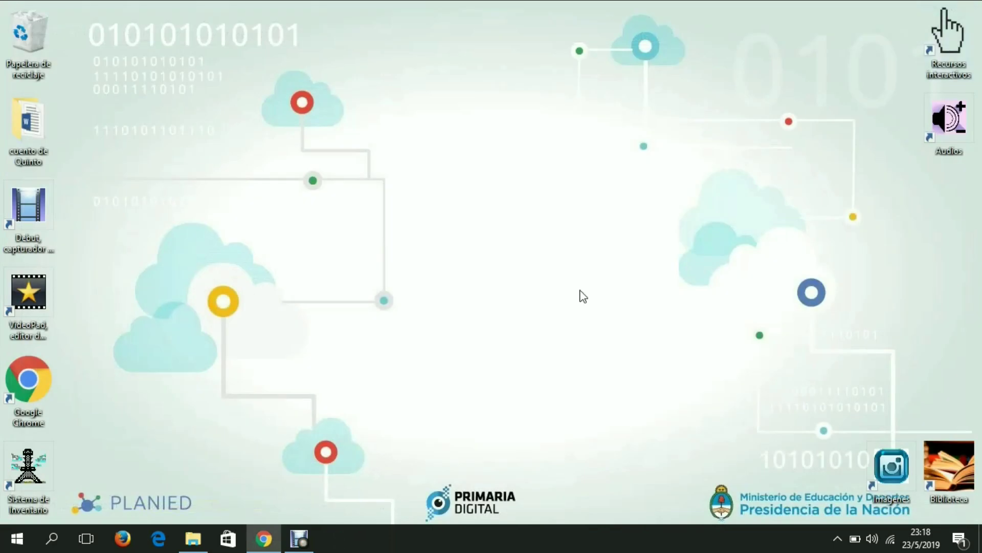